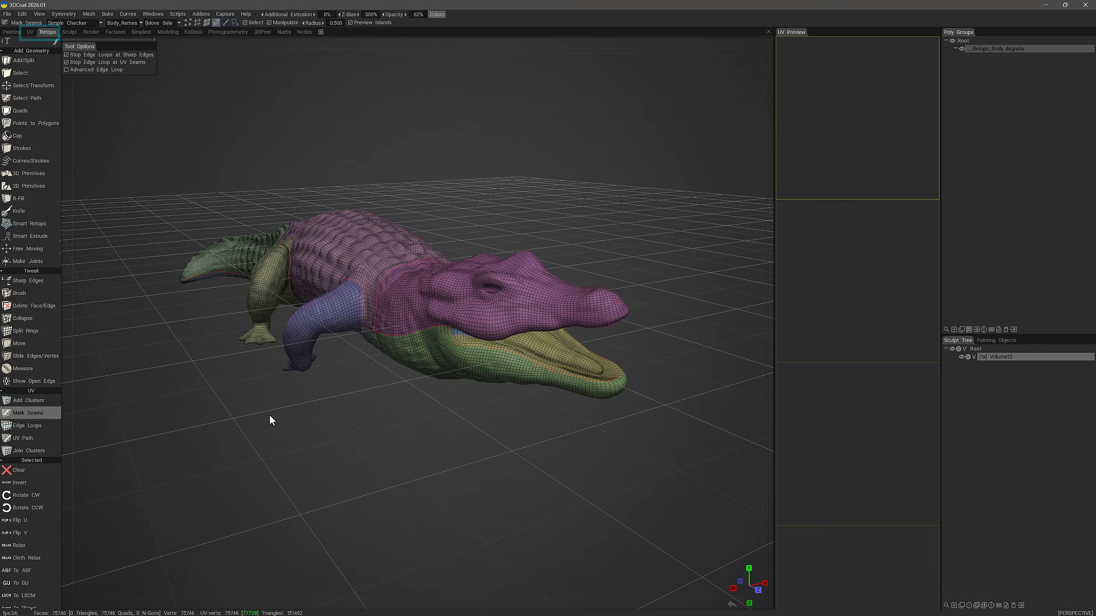
Examine the colored UV islands and their seams on the crocodile's head, jaws, back and legs from both sides
{"action": "left_click_drag", "start_coordinate": [227, 414], "coordinate": [232, 276]}
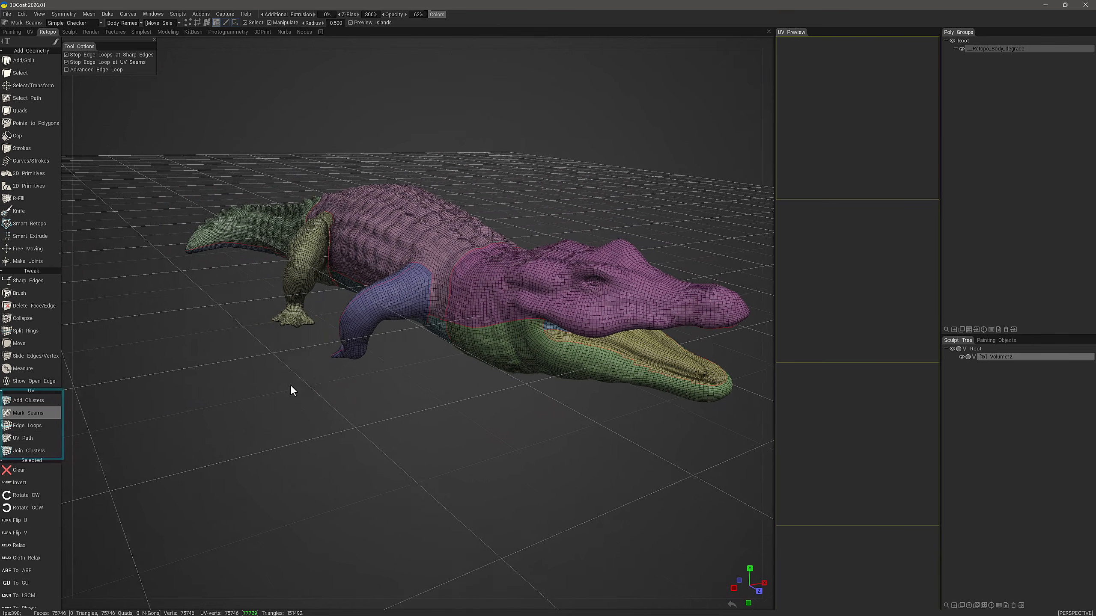
{"action": "scroll", "coordinate": [436, 315], "scroll_direction": "up", "scroll_amount": 5}
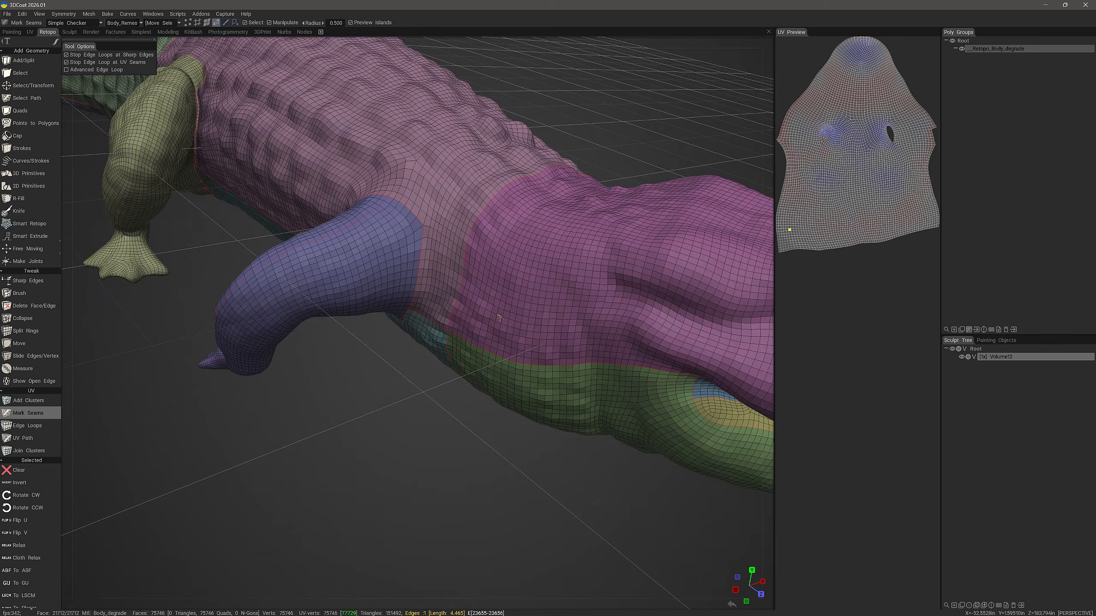
{"action": "scroll", "coordinate": [500, 318], "scroll_direction": "up", "scroll_amount": 3}
{"action": "left_click_drag", "start_coordinate": [500, 318], "coordinate": [292, 323], "text": "alt"}
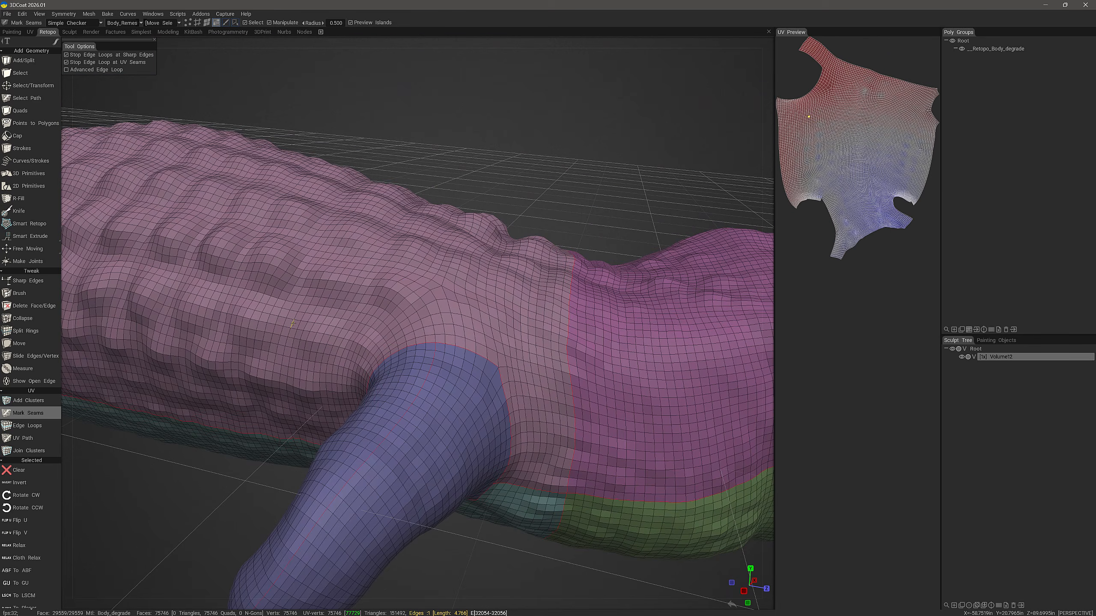
{"action": "scroll", "coordinate": [292, 324], "scroll_direction": "down", "scroll_amount": 4}
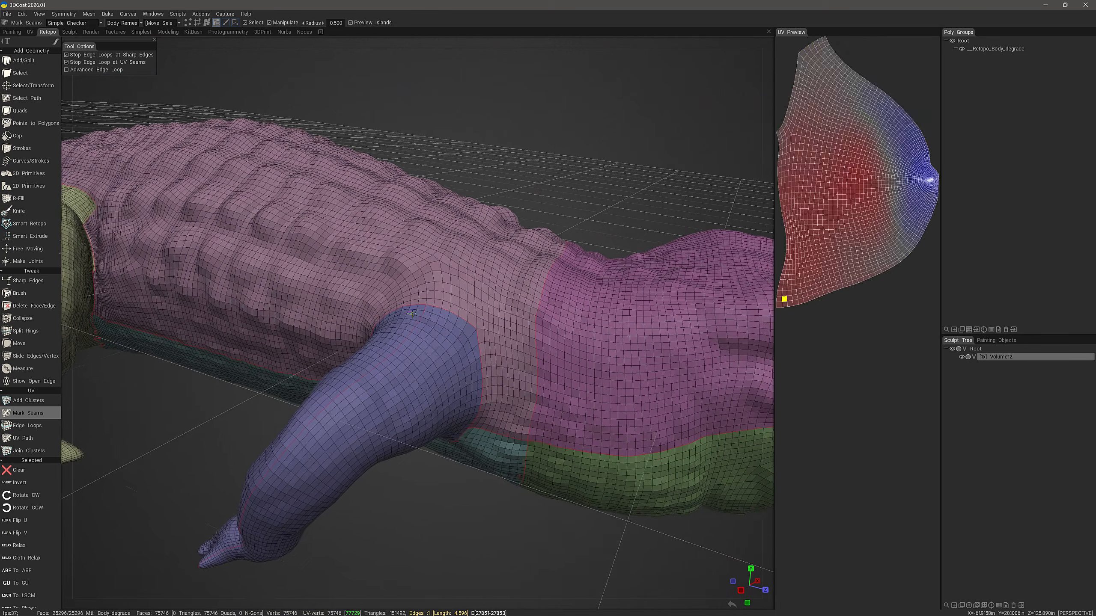
{"action": "left_click_drag", "start_coordinate": [292, 323], "coordinate": [510, 328], "text": "alt"}
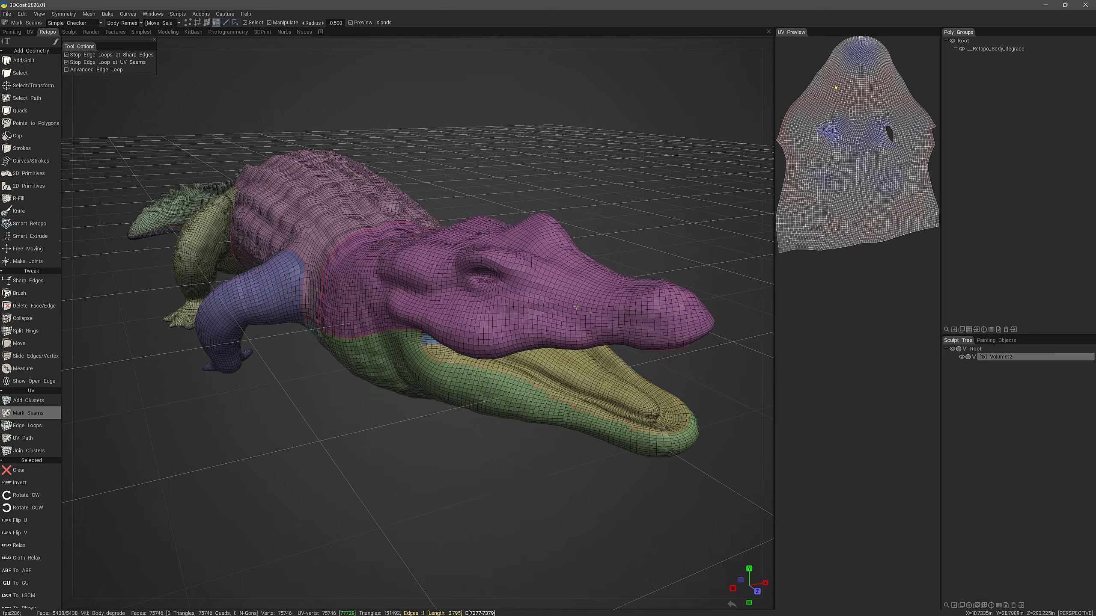
{"action": "left_click_drag", "start_coordinate": [560, 242], "coordinate": [332, 331], "text": "alt"}
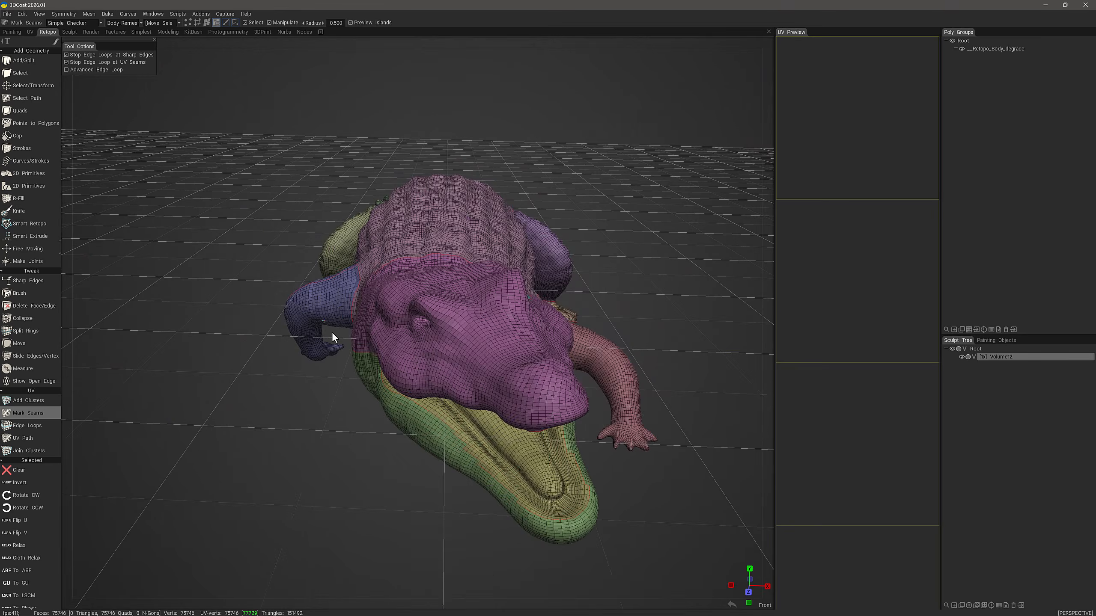
{"action": "mouse_move", "coordinate": [457, 346]}
{"action": "left_mouse_down", "text": "alt"}
{"action": "mouse_move", "coordinate": [561, 371]}
{"action": "mouse_move", "coordinate": [519, 413]}
{"action": "left_mouse_up", "text": "alt"}
{"action": "scroll", "coordinate": [536, 380], "scroll_direction": "up", "scroll_amount": 3}
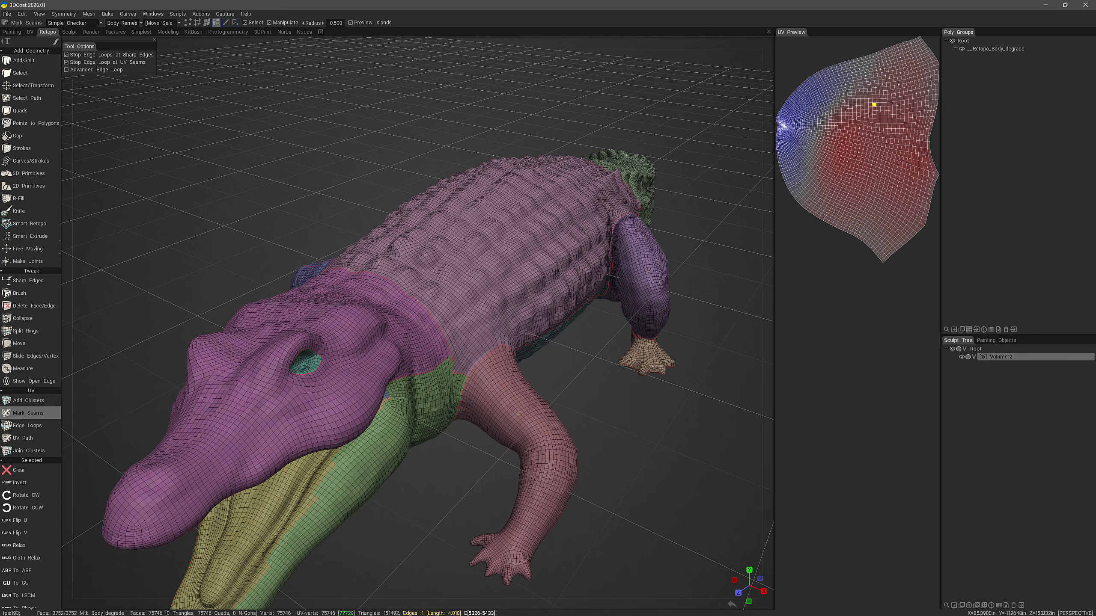
{"action": "mouse_move", "coordinate": [519, 414]}
{"action": "left_mouse_down", "text": "alt"}
{"action": "mouse_move", "coordinate": [489, 406]}
{"action": "mouse_move", "coordinate": [486, 426]}
{"action": "left_mouse_up", "text": "alt"}
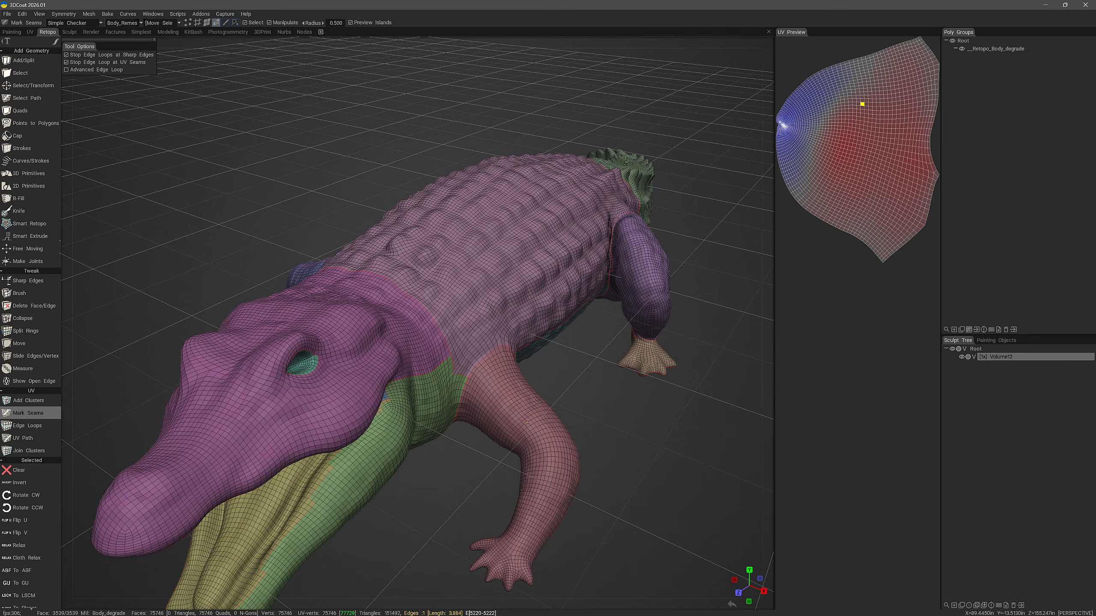
{"action": "left_click_drag", "start_coordinate": [535, 510], "coordinate": [385, 459], "text": "alt"}
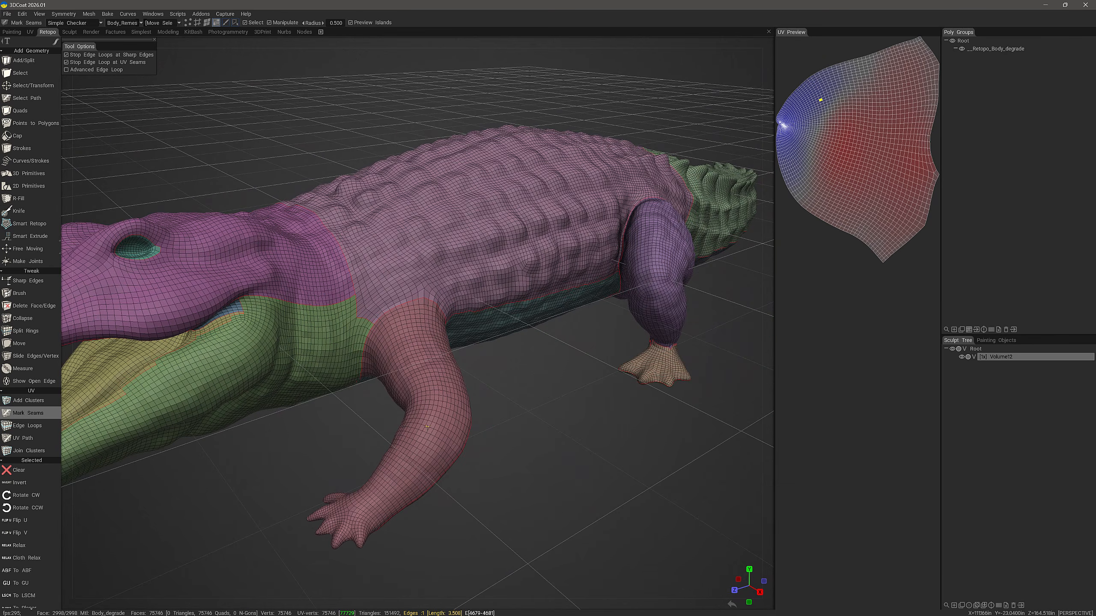
{"action": "left_click_drag", "start_coordinate": [323, 431], "coordinate": [132, 440], "text": "alt"}
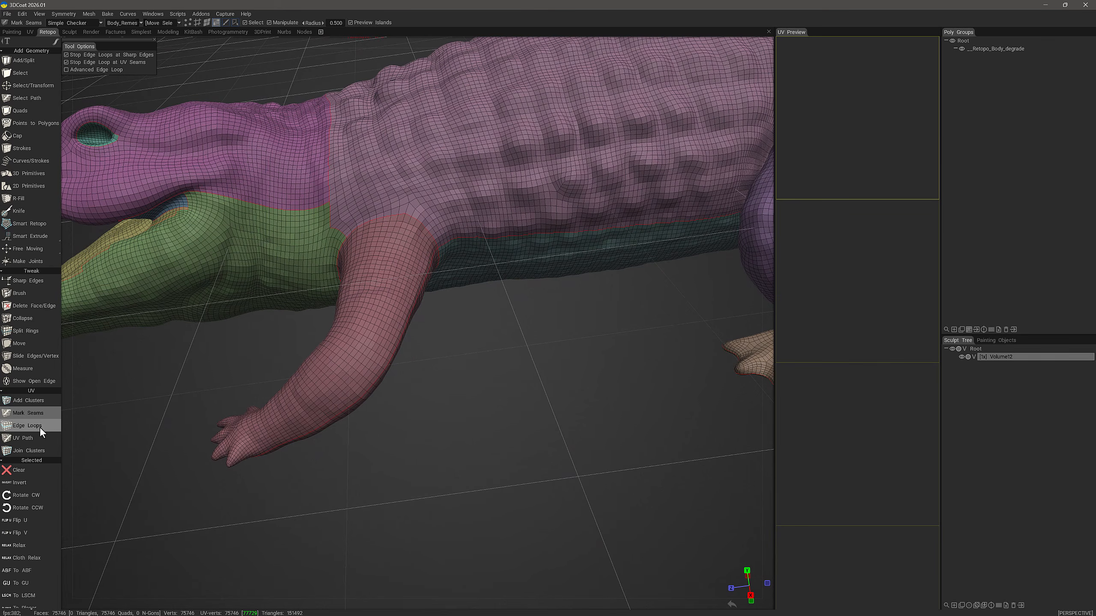
Preview lengthwise and crosswise edge loops on the crocodile's head and neck with the Edge Loops tool
{"action": "left_click", "coordinate": [42, 426]}
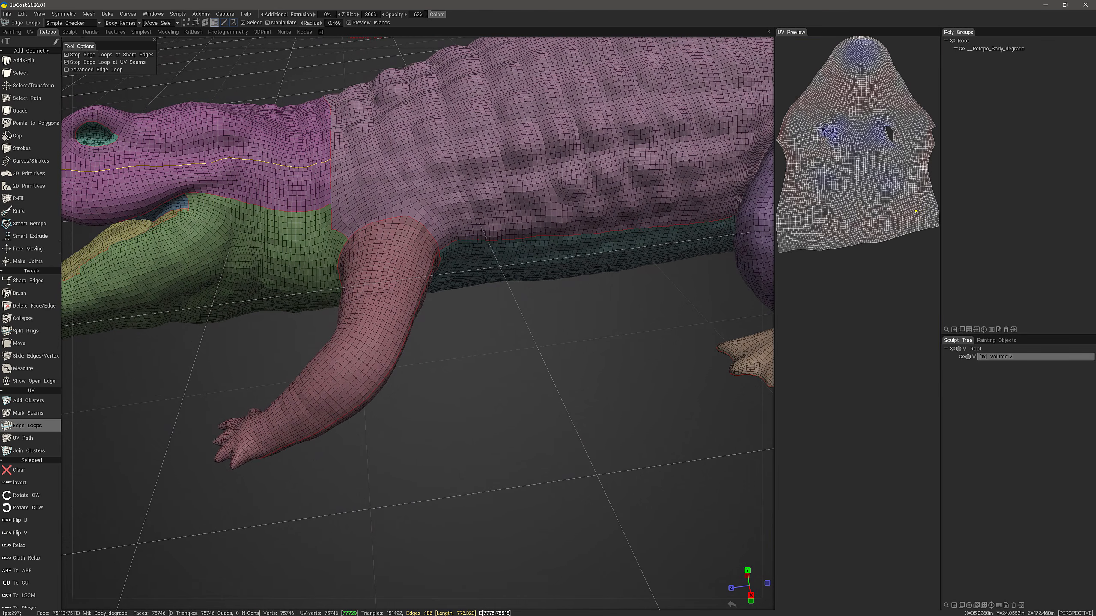
{"action": "left_click_drag", "start_coordinate": [287, 166], "coordinate": [297, 174], "text": "alt"}
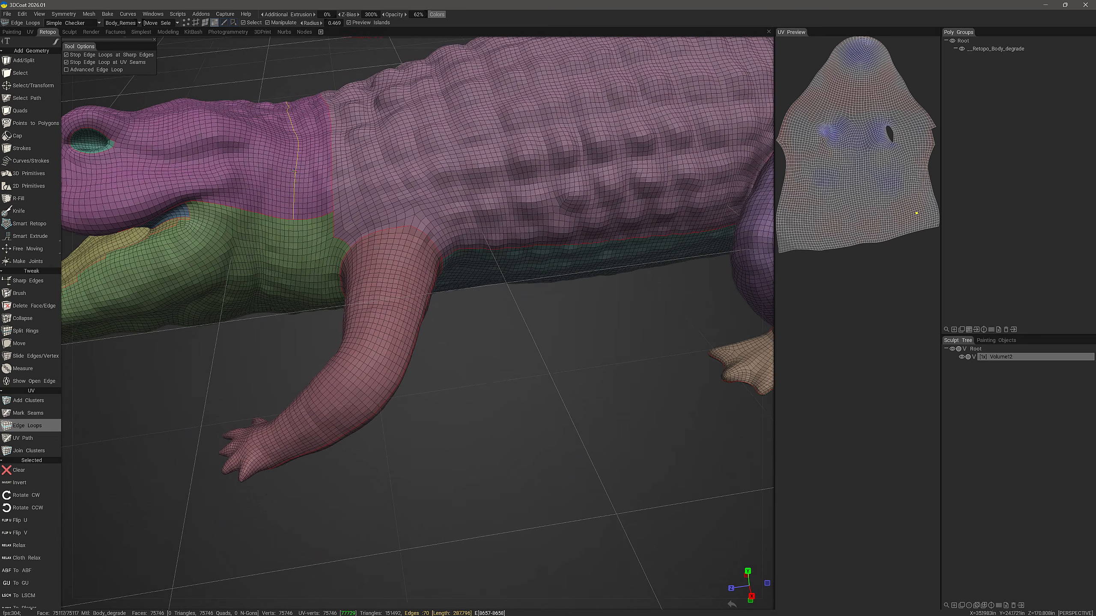
{"action": "middle_click_drag", "start_coordinate": [297, 175], "coordinate": [492, 210], "text": "alt"}
{"action": "left_click_drag", "start_coordinate": [164, 176], "coordinate": [247, 346], "text": "alt"}
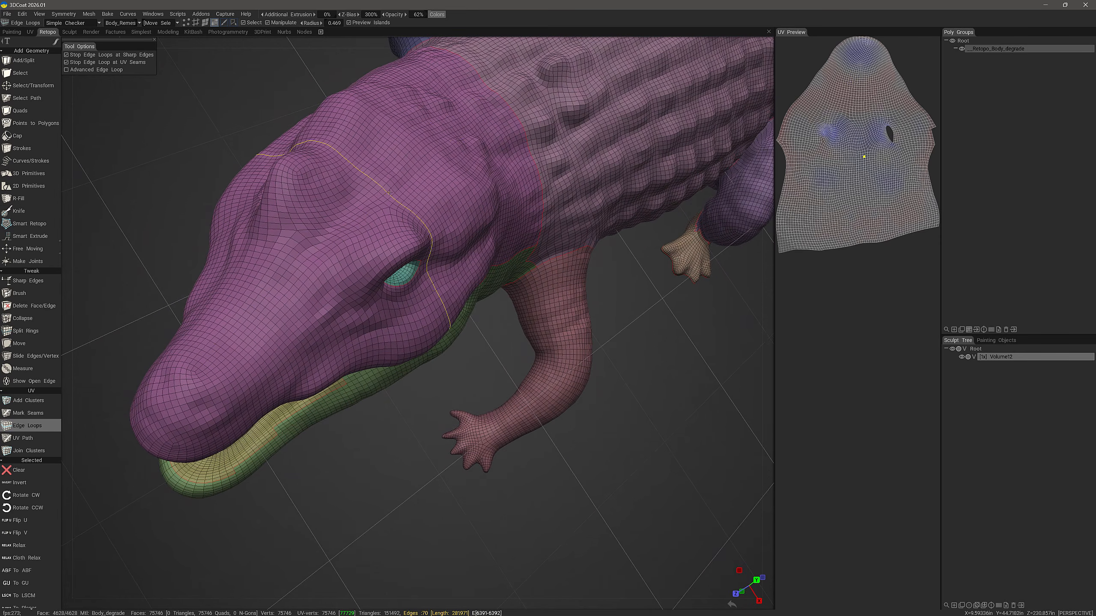
{"action": "left_click_drag", "start_coordinate": [384, 198], "coordinate": [444, 207], "text": "alt"}
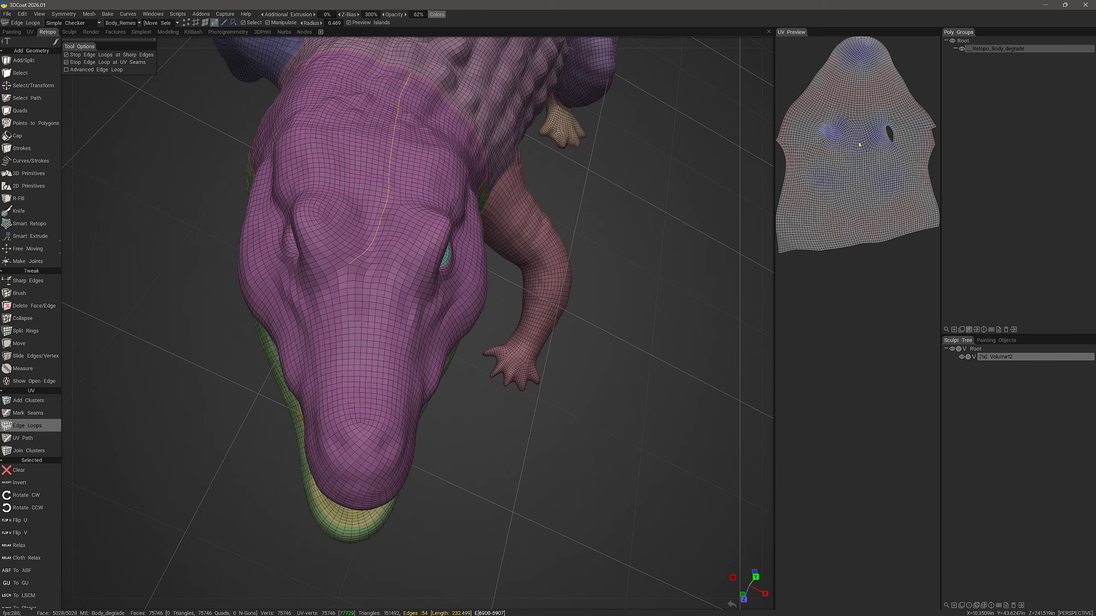
{"action": "left_click_drag", "start_coordinate": [201, 268], "coordinate": [206, 289], "text": "alt"}
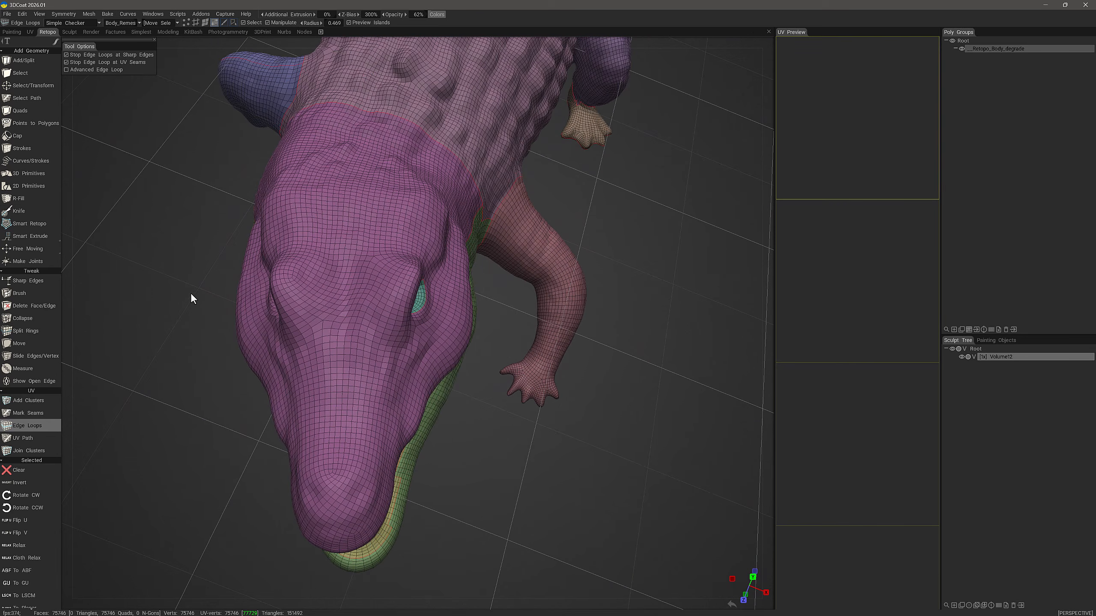
Start a UV Path at the middle of the neck seam on top of the head and extend it to the snout
{"action": "left_click", "coordinate": [40, 438]}
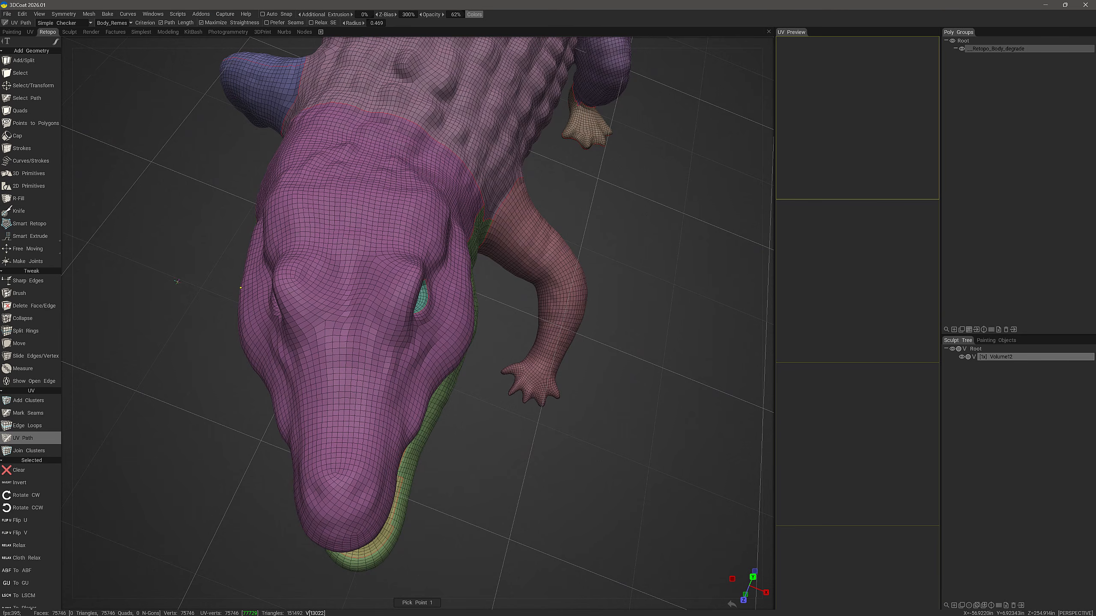
{"action": "left_click_drag", "start_coordinate": [176, 282], "coordinate": [328, 198]}
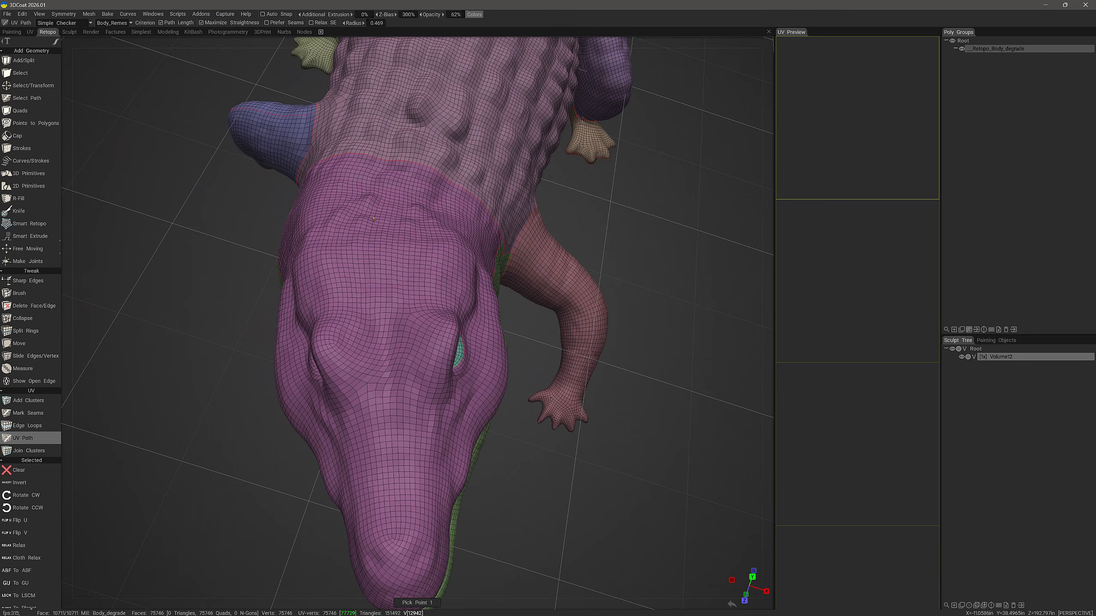
{"action": "left_click_drag", "start_coordinate": [348, 564], "coordinate": [291, 239]}
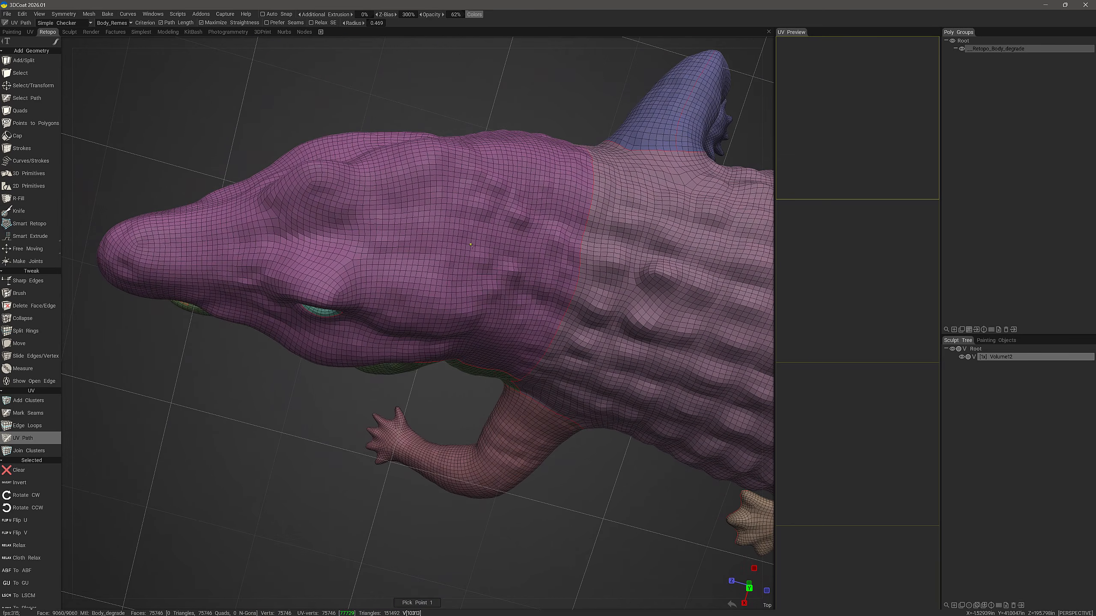
{"action": "scroll", "coordinate": [570, 257], "scroll_direction": "up", "scroll_amount": 2}
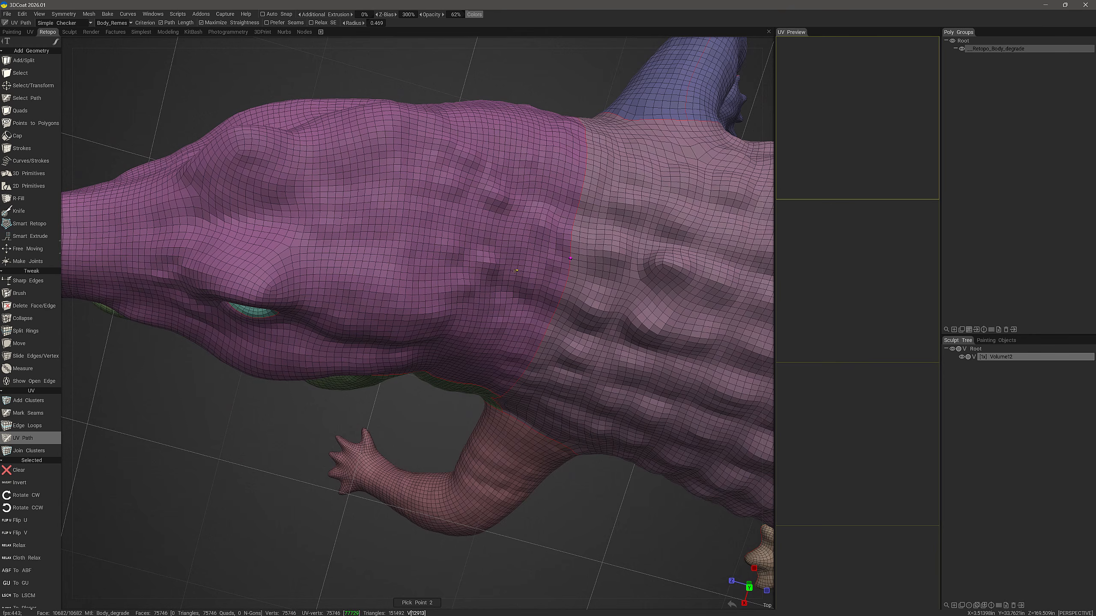
{"action": "left_click_drag", "start_coordinate": [530, 272], "coordinate": [256, 288], "text": "alt"}
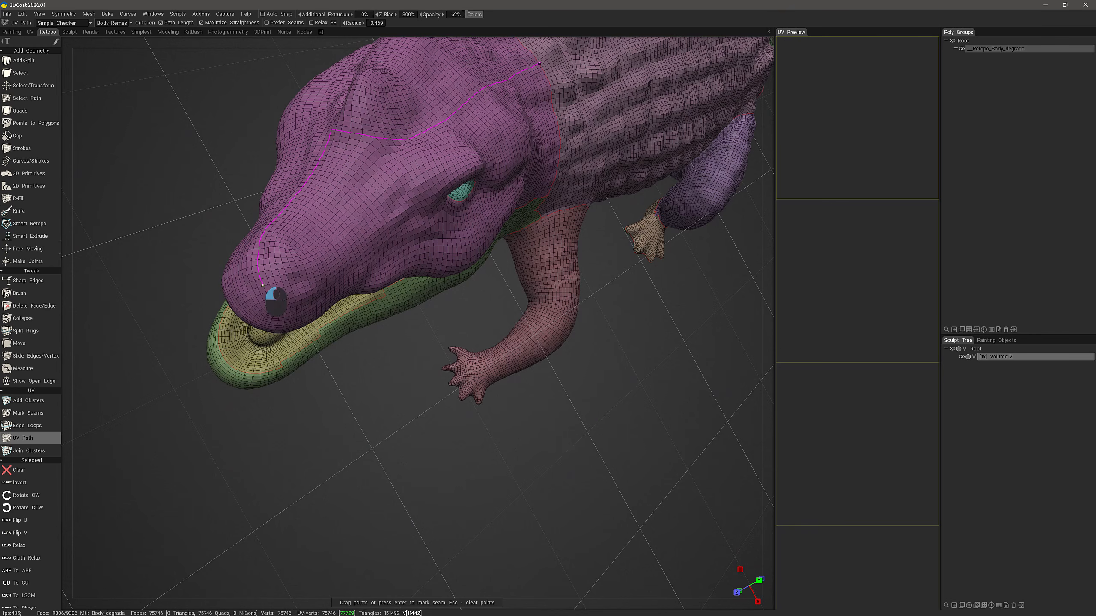
{"action": "left_click", "coordinate": [263, 286]}
{"action": "left_click_drag", "start_coordinate": [263, 286], "coordinate": [398, 132], "text": "alt"}
{"action": "left_click_drag", "start_coordinate": [306, 408], "coordinate": [288, 386], "text": "alt"}
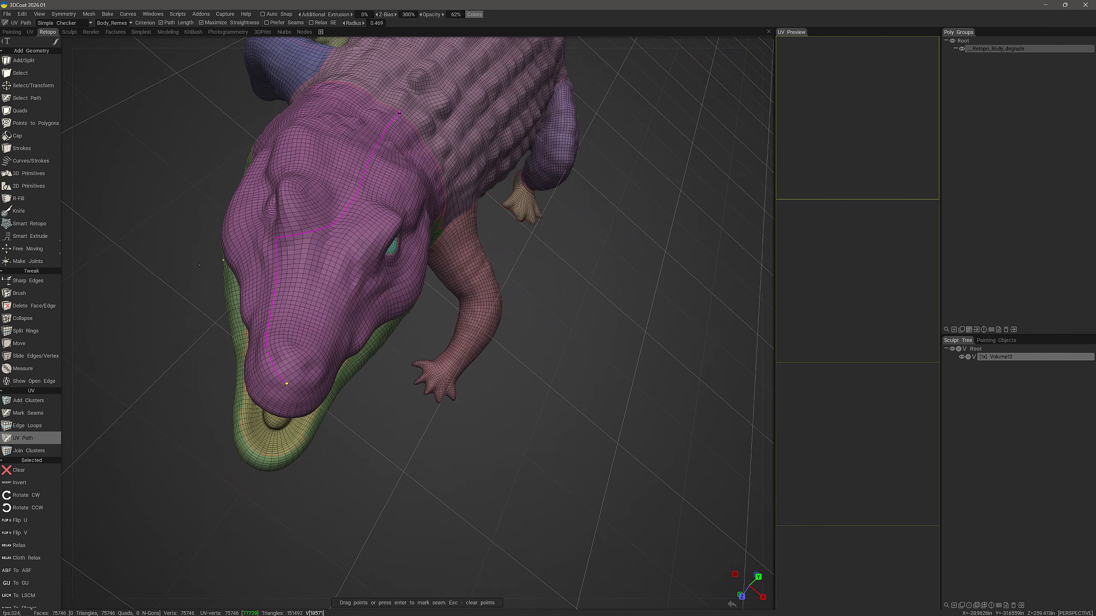
Pull the path's end point back between the eyes, then add and reposition points to straighten it toward the base of the snout
{"action": "left_click_drag", "start_coordinate": [188, 298], "coordinate": [199, 332], "text": "alt"}
{"action": "scroll", "coordinate": [311, 244], "scroll_direction": "up", "scroll_amount": 3}
{"action": "middle_click_drag", "start_coordinate": [199, 332], "coordinate": [362, 331]}
{"action": "left_click_drag", "start_coordinate": [399, 336], "coordinate": [421, 322]}
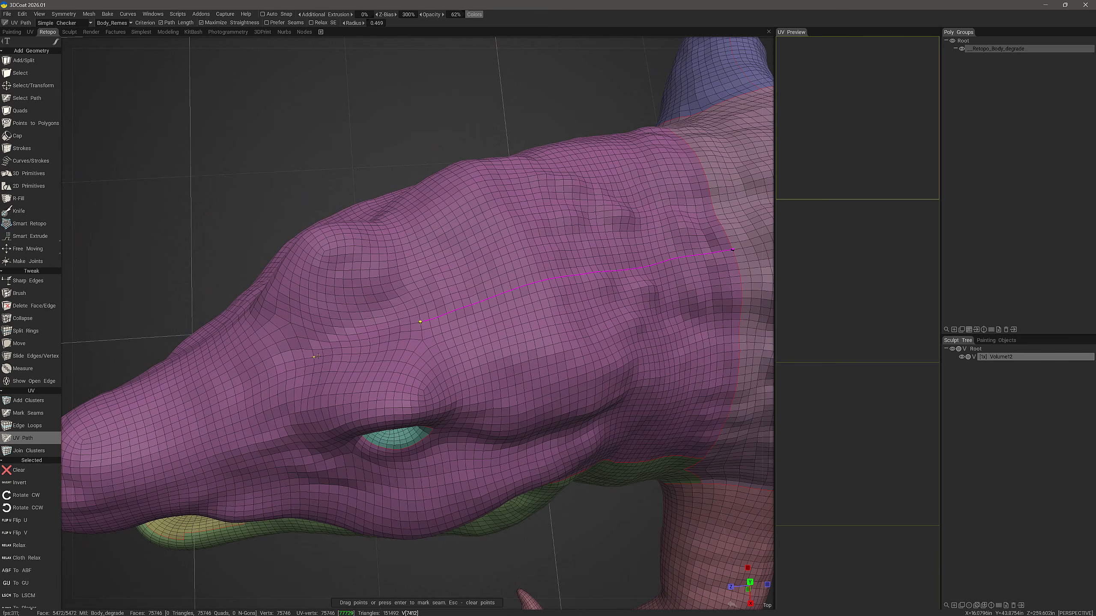
{"action": "left_click", "coordinate": [242, 383]}
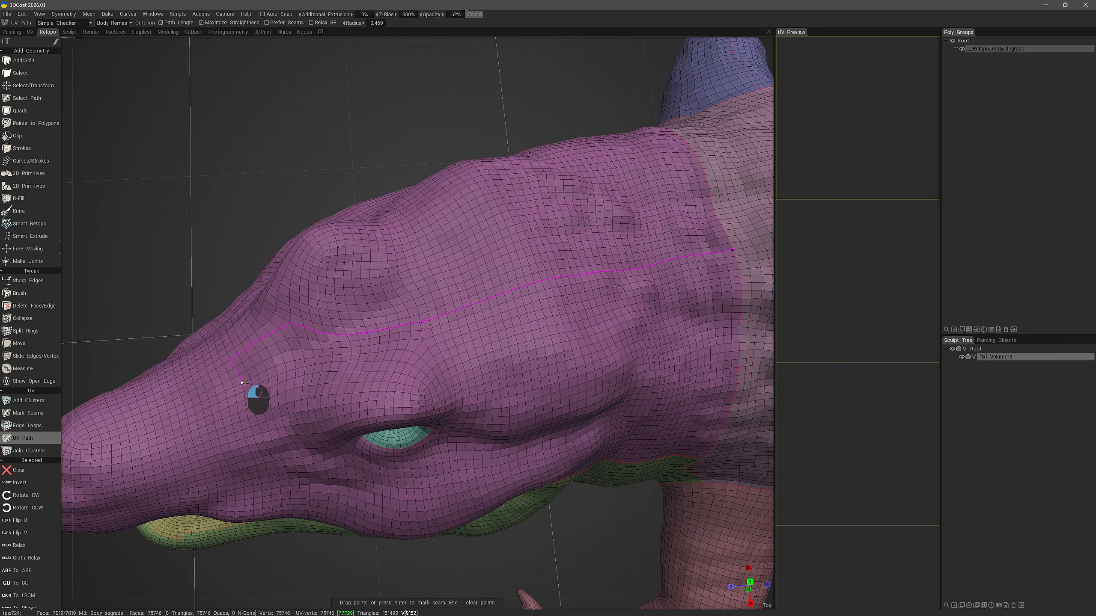
{"action": "left_click_drag", "start_coordinate": [243, 382], "coordinate": [213, 400]}
{"action": "left_click_drag", "start_coordinate": [290, 323], "coordinate": [331, 348]}
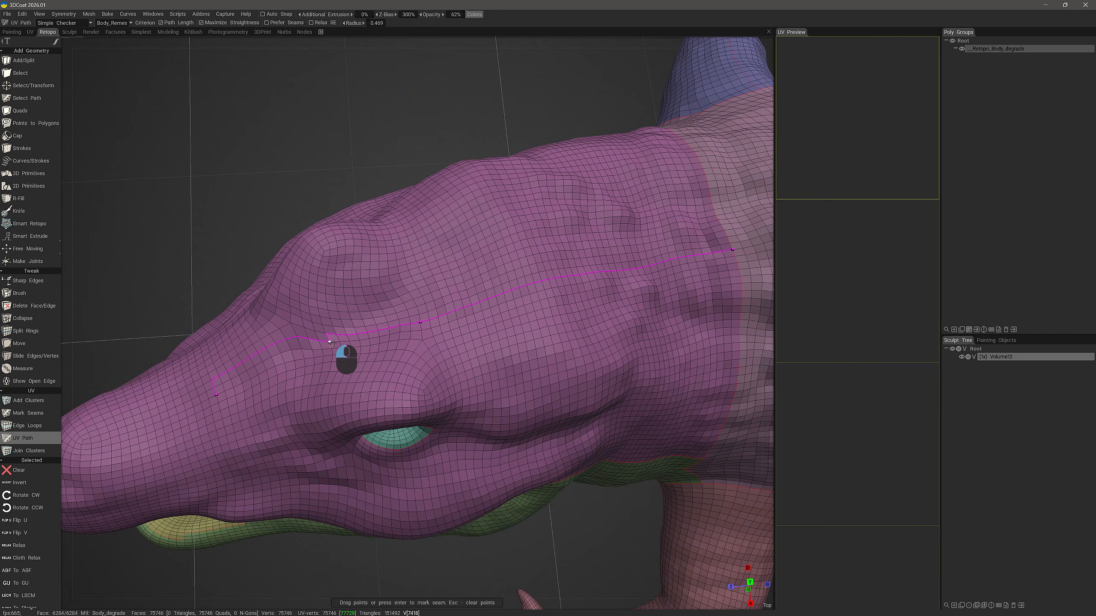
{"action": "left_click_drag", "start_coordinate": [330, 342], "coordinate": [302, 348]}
{"action": "left_click_drag", "start_coordinate": [217, 395], "coordinate": [388, 471]}
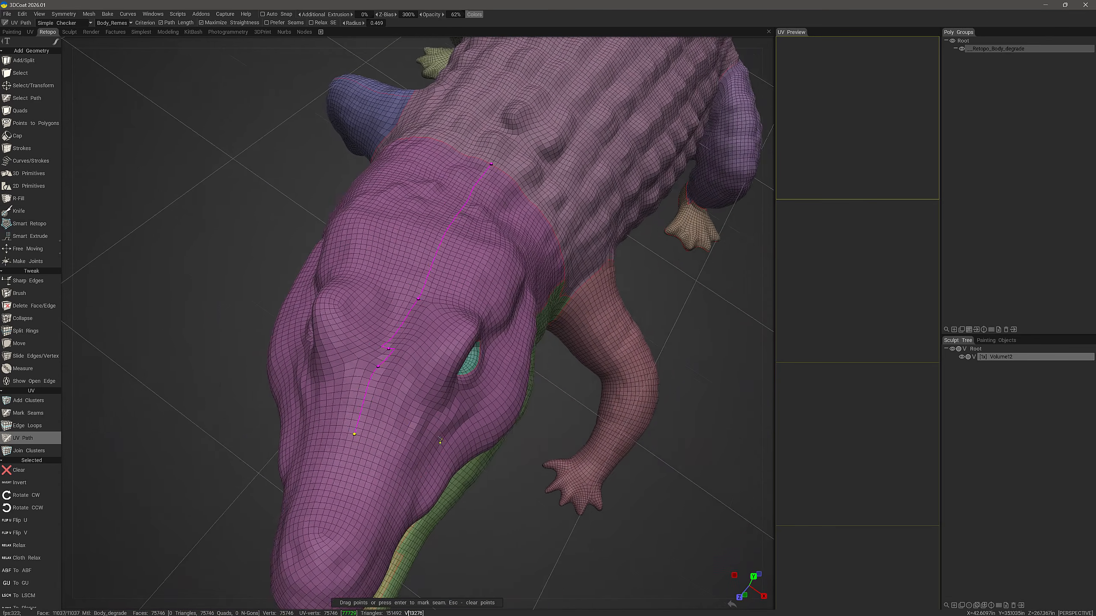
Extend the UV path down the middle of the snout to the upper lip edge, adjusting its points near the nose
{"action": "middle_click_drag", "start_coordinate": [388, 471], "coordinate": [375, 406], "text": "alt"}
{"action": "right_click_drag", "start_coordinate": [375, 406], "coordinate": [334, 426], "text": "alt"}
{"action": "left_click_drag", "start_coordinate": [334, 425], "coordinate": [416, 460], "text": "alt"}
{"action": "left_click", "coordinate": [371, 457]}
{"action": "left_click_drag", "start_coordinate": [392, 374], "coordinate": [424, 409]}
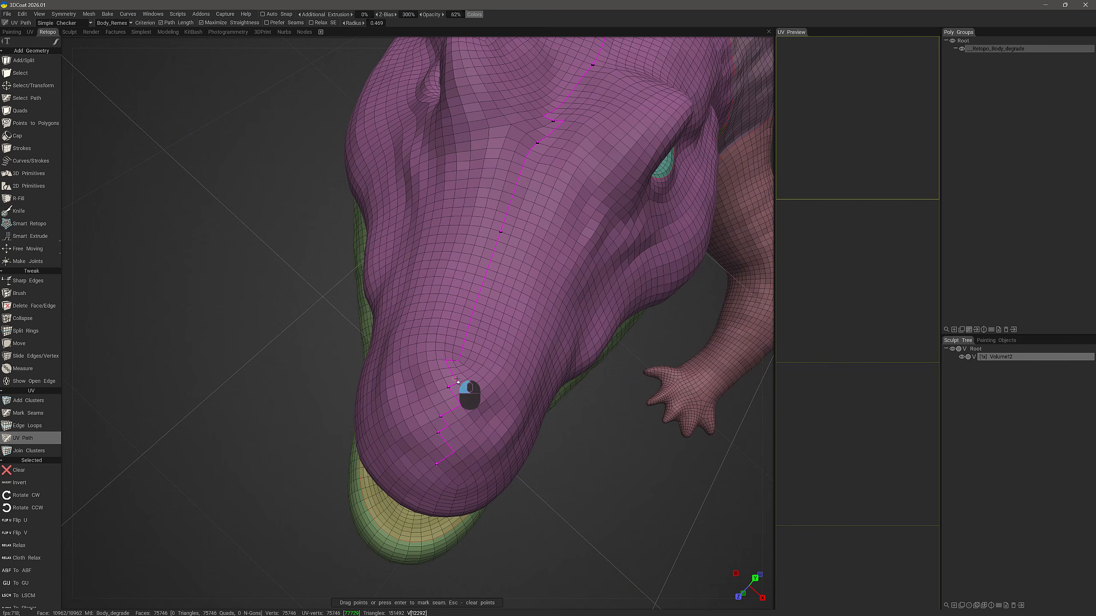
{"action": "left_click_drag", "start_coordinate": [454, 378], "coordinate": [254, 346], "text": "alt"}
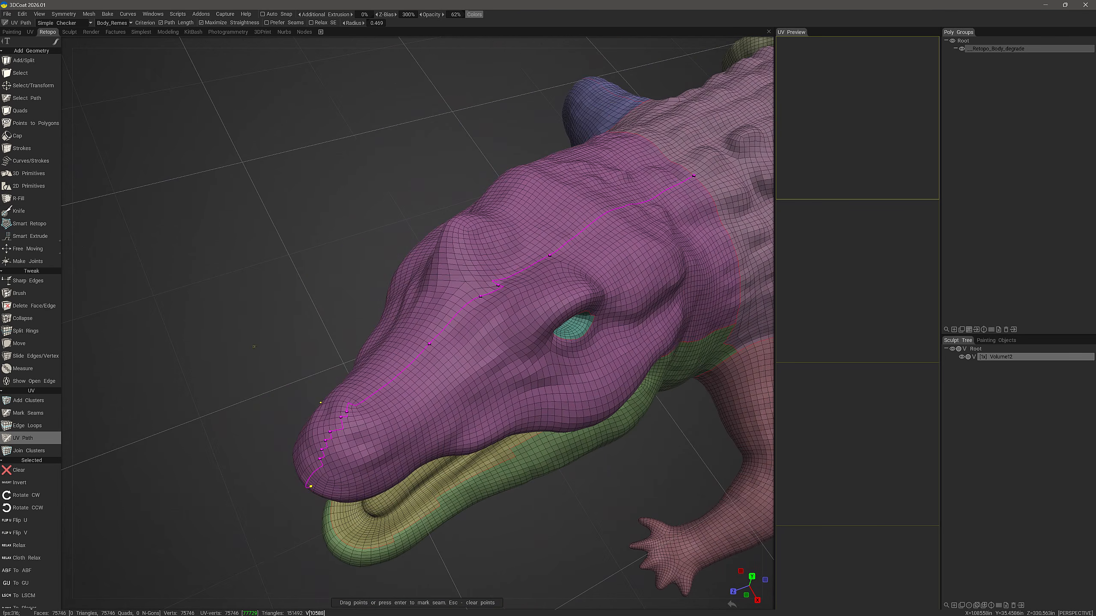
Mark the path along the top of the head as a UV seam and clear the leftover path point
{"action": "key", "text": "Return"}
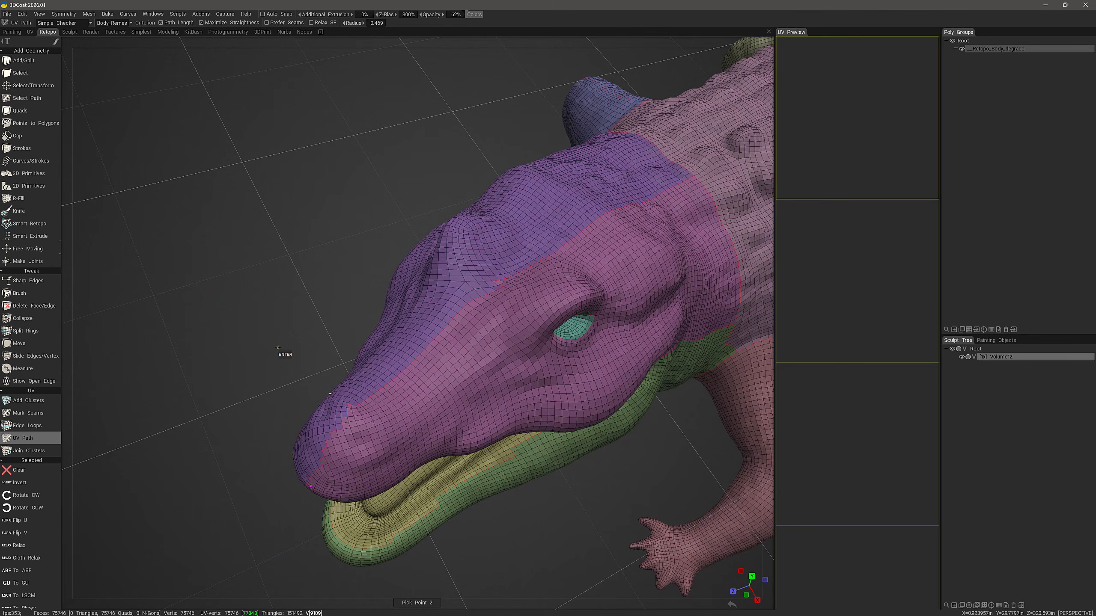
{"action": "left_click_drag", "start_coordinate": [256, 376], "coordinate": [387, 431], "text": "alt"}
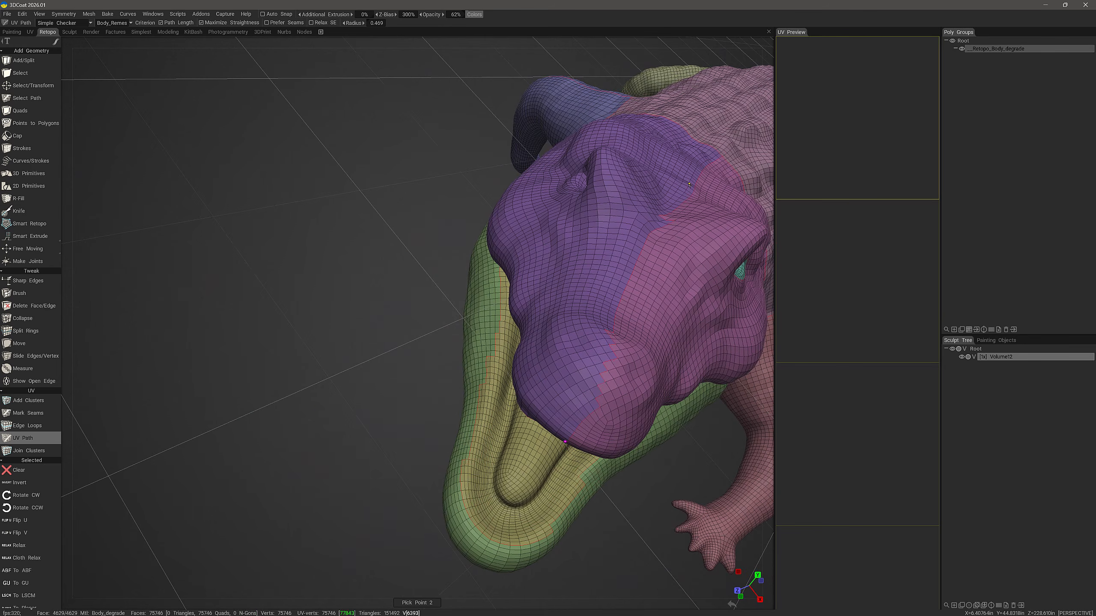
{"action": "left_click_drag", "start_coordinate": [326, 408], "coordinate": [282, 361], "text": "alt"}
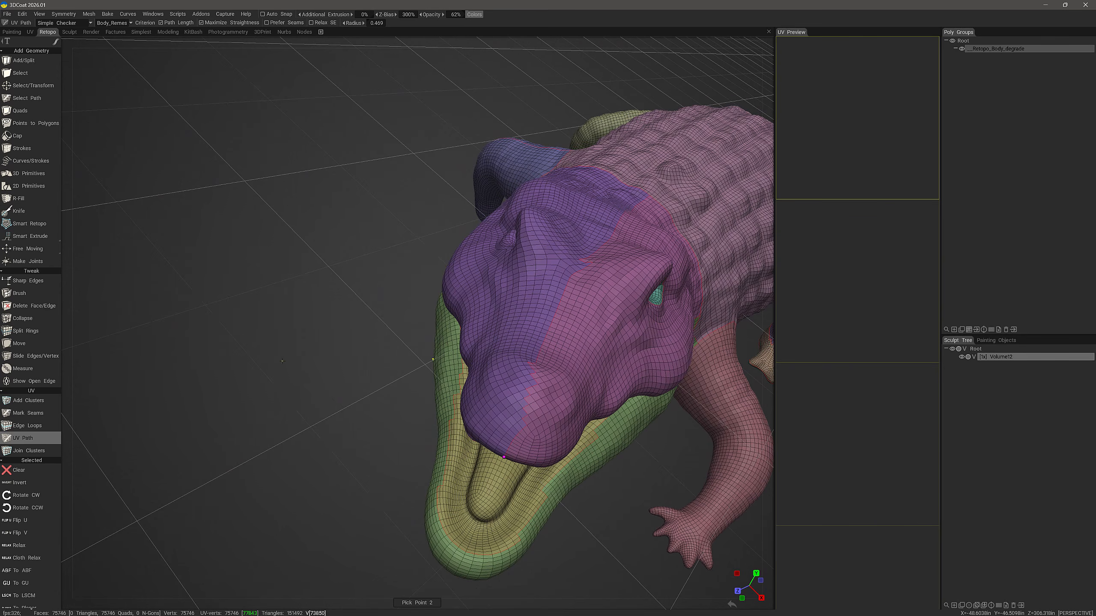
{"action": "left_click_drag", "start_coordinate": [342, 407], "coordinate": [511, 129], "text": "alt"}
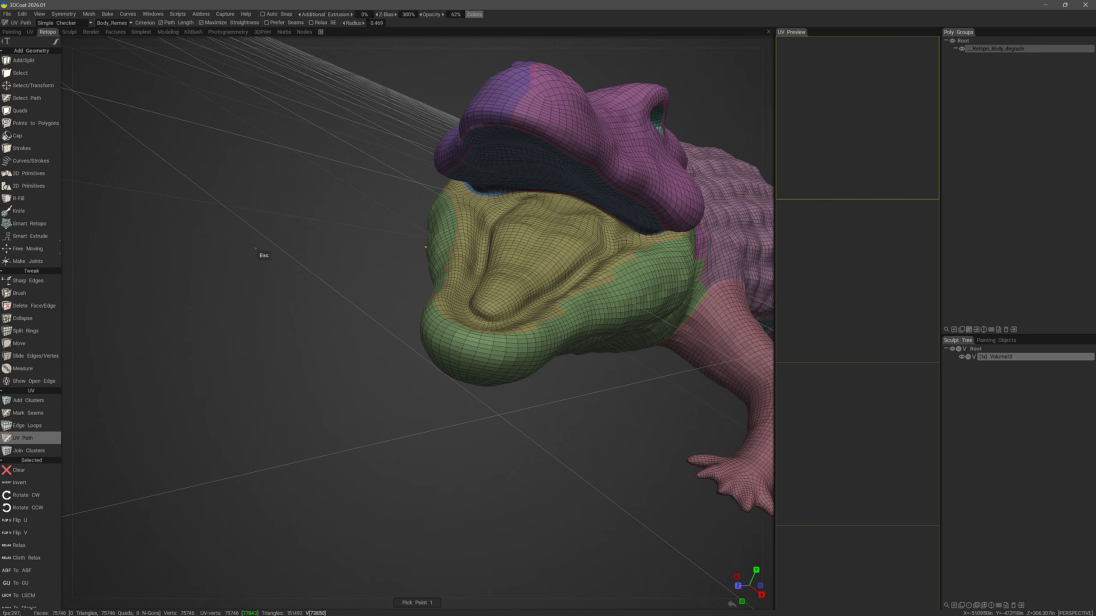
Start a UV path at an outermost toe of the rear foot and extend it across to the outermost toe on the opposite side
{"action": "left_click_drag", "start_coordinate": [256, 249], "coordinate": [501, 434]}
{"action": "scroll", "coordinate": [499, 447], "scroll_direction": "up", "scroll_amount": 10}
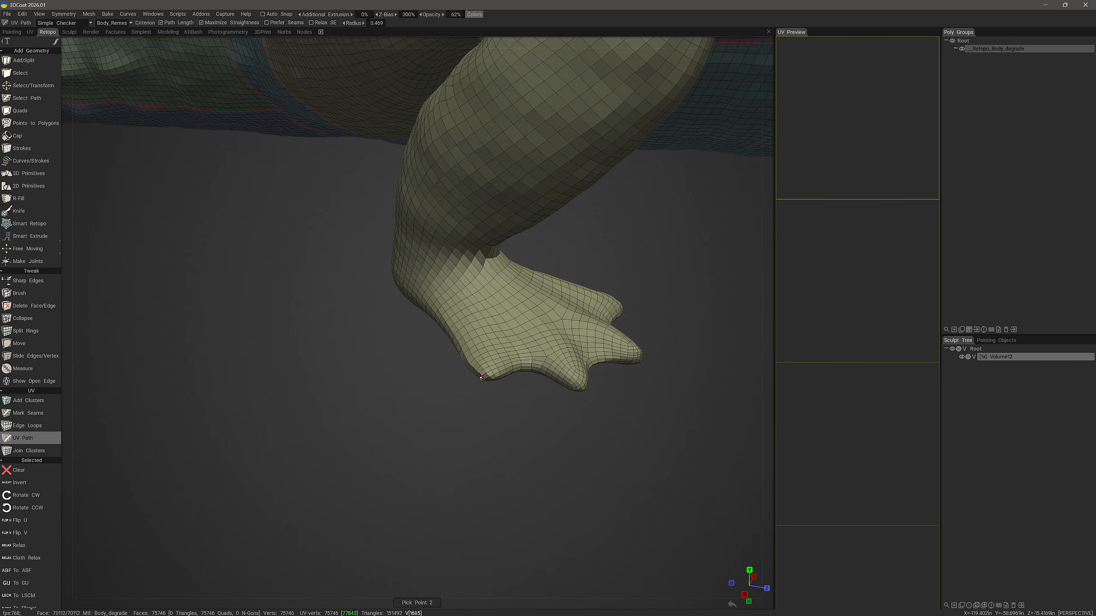
{"action": "left_click_drag", "start_coordinate": [537, 396], "coordinate": [396, 372]}
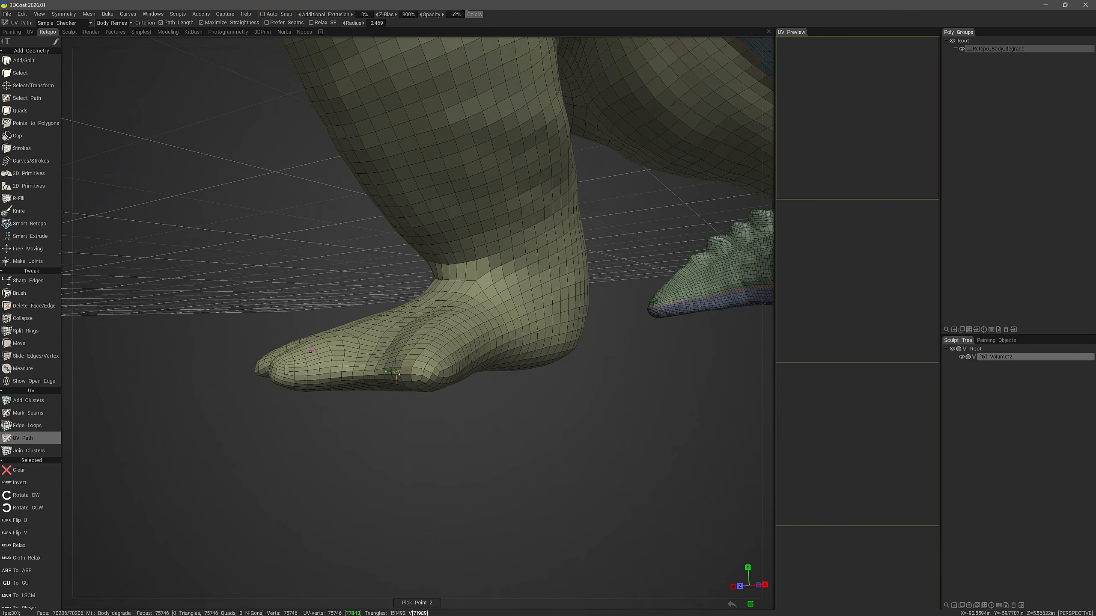
{"action": "left_click_drag", "start_coordinate": [268, 381], "coordinate": [255, 374]}
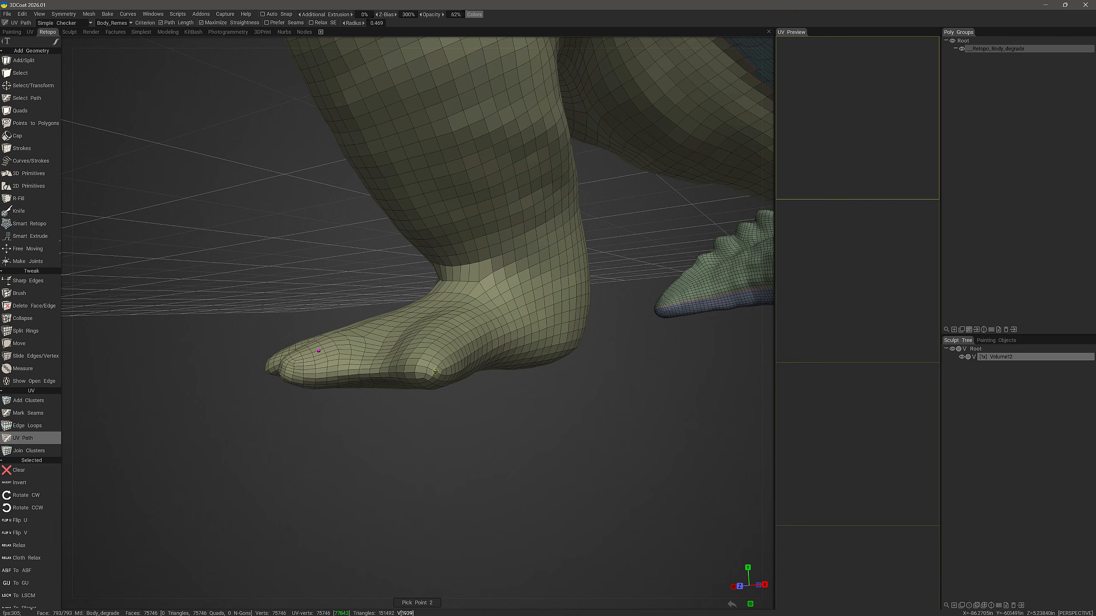
{"action": "left_click", "coordinate": [435, 371]}
{"action": "left_click_drag", "start_coordinate": [436, 377], "coordinate": [248, 351]}
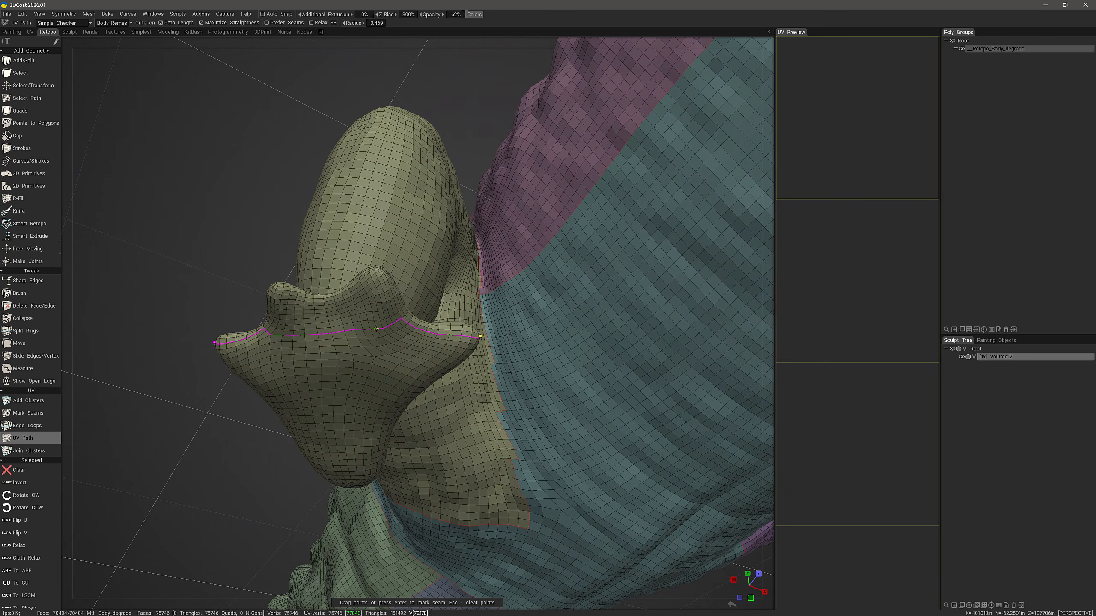
Add and reposition path points to follow the toe tips and webbing along the rear foot's front edge, and mark it as a UV seam
{"action": "left_click_drag", "start_coordinate": [377, 329], "coordinate": [302, 276]}
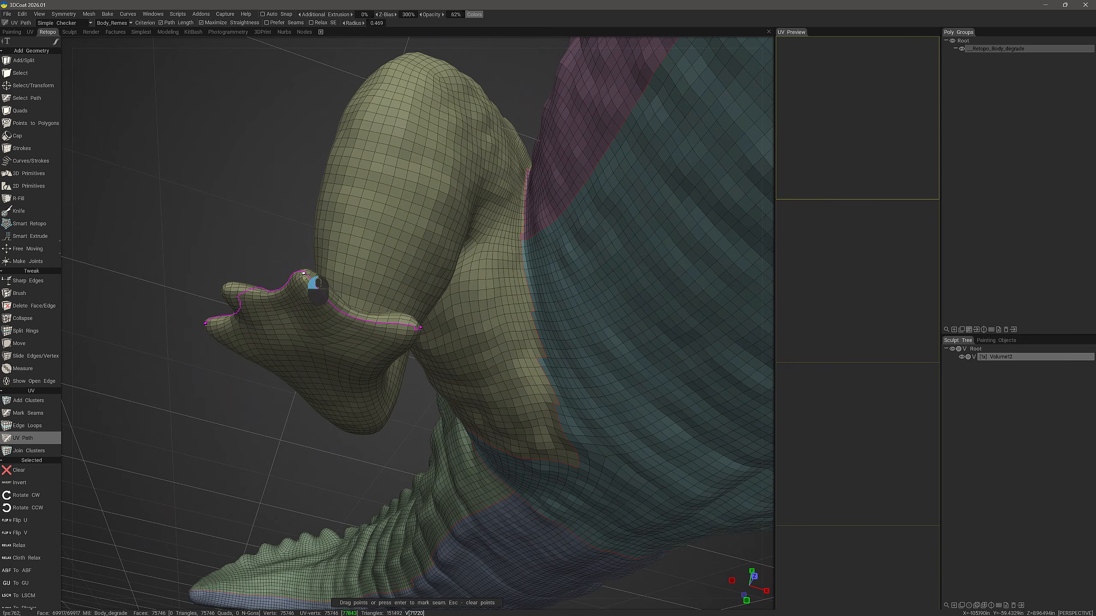
{"action": "middle_click_drag", "start_coordinate": [317, 285], "coordinate": [282, 332]}
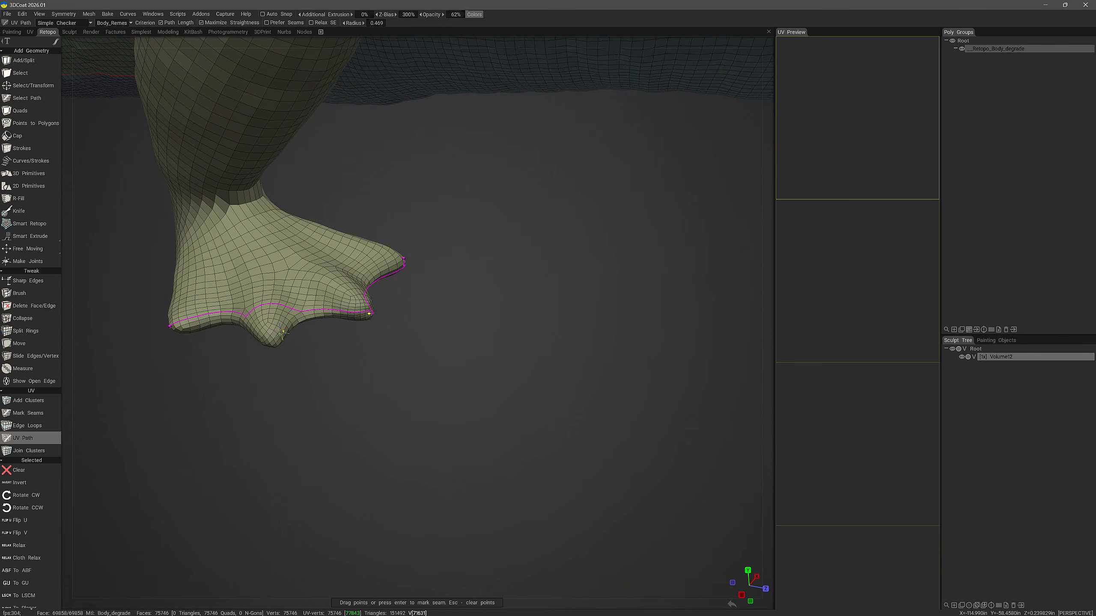
{"action": "left_click_drag", "start_coordinate": [271, 303], "coordinate": [278, 333]}
{"action": "middle_click_drag", "start_coordinate": [278, 336], "coordinate": [354, 336]}
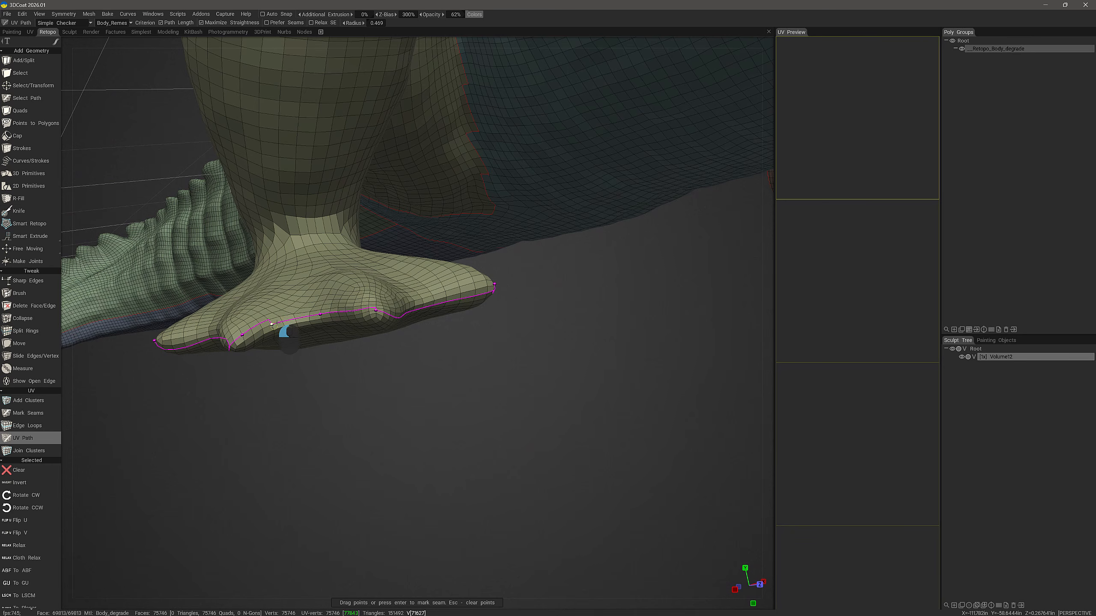
{"action": "middle_click_drag", "start_coordinate": [285, 332], "coordinate": [231, 332]}
{"action": "middle_click_drag", "start_coordinate": [356, 339], "coordinate": [231, 383]}
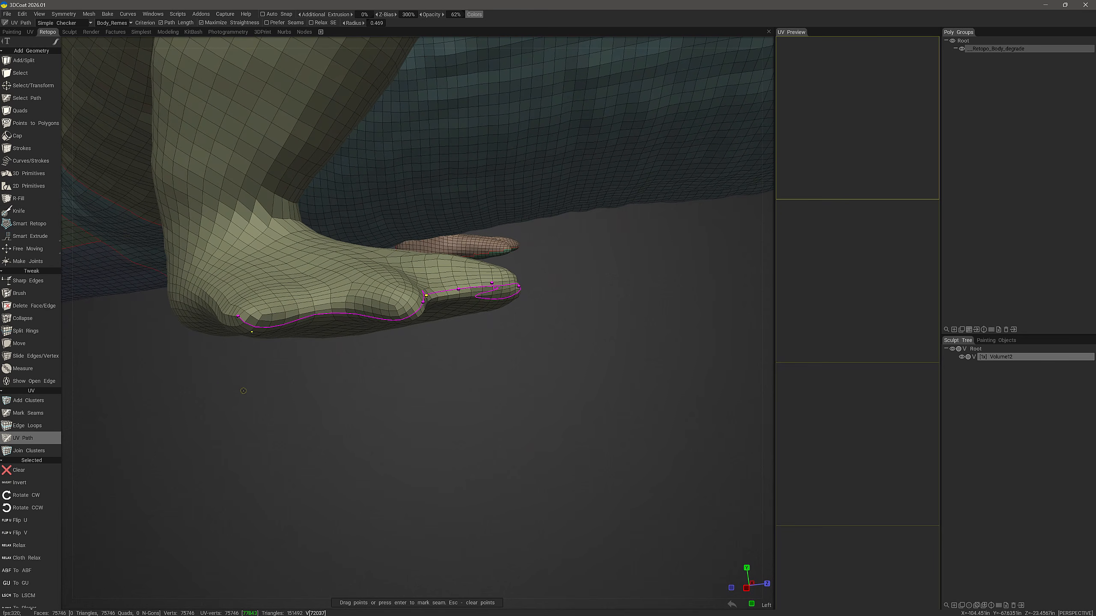
{"action": "key", "text": "Return"}
Run a UV path from one outermost toe around the heel to the opposite toe and mark it, closing the sole's seam
{"action": "middle_click_drag", "start_coordinate": [245, 323], "coordinate": [254, 286]}
{"action": "left_click", "coordinate": [427, 354]}
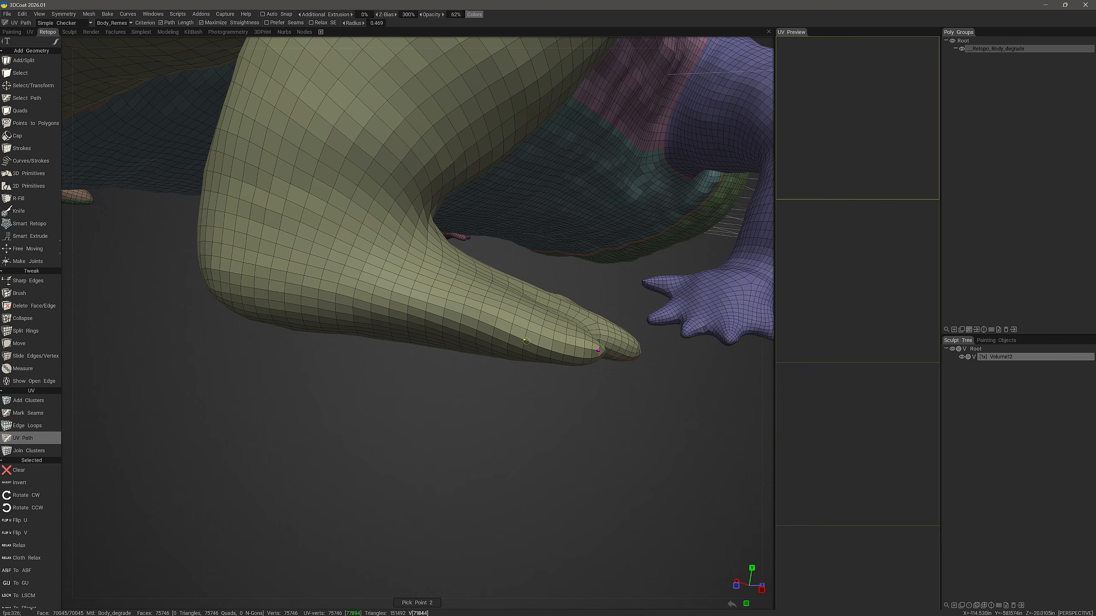
{"action": "left_click_drag", "start_coordinate": [525, 341], "coordinate": [312, 250]}
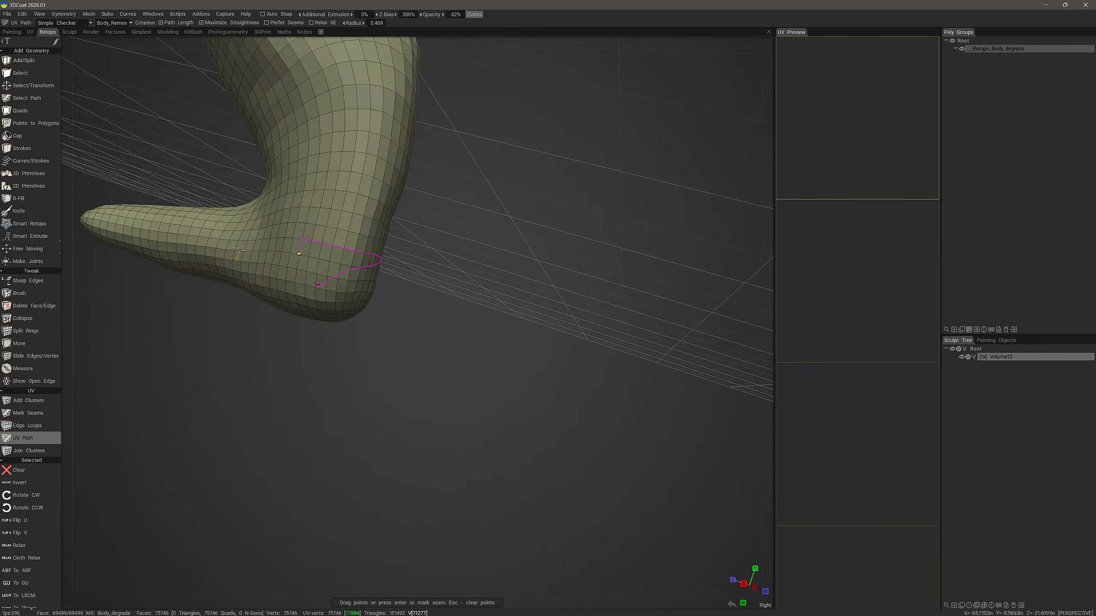
{"action": "left_click_drag", "start_coordinate": [185, 264], "coordinate": [388, 349]}
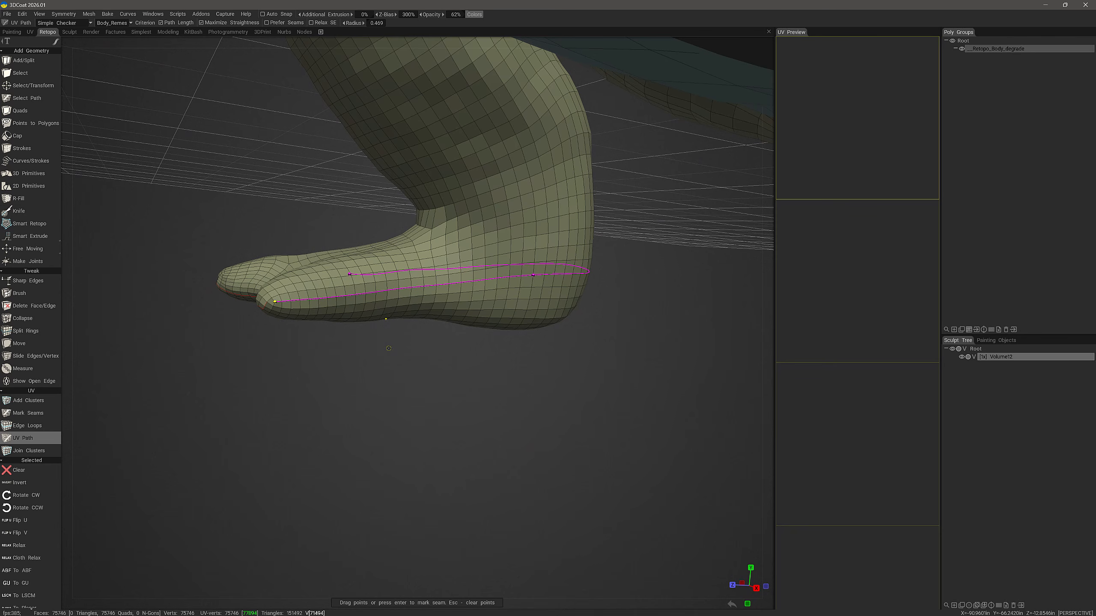
{"action": "left_click_drag", "start_coordinate": [388, 348], "coordinate": [512, 350], "text": "alt"}
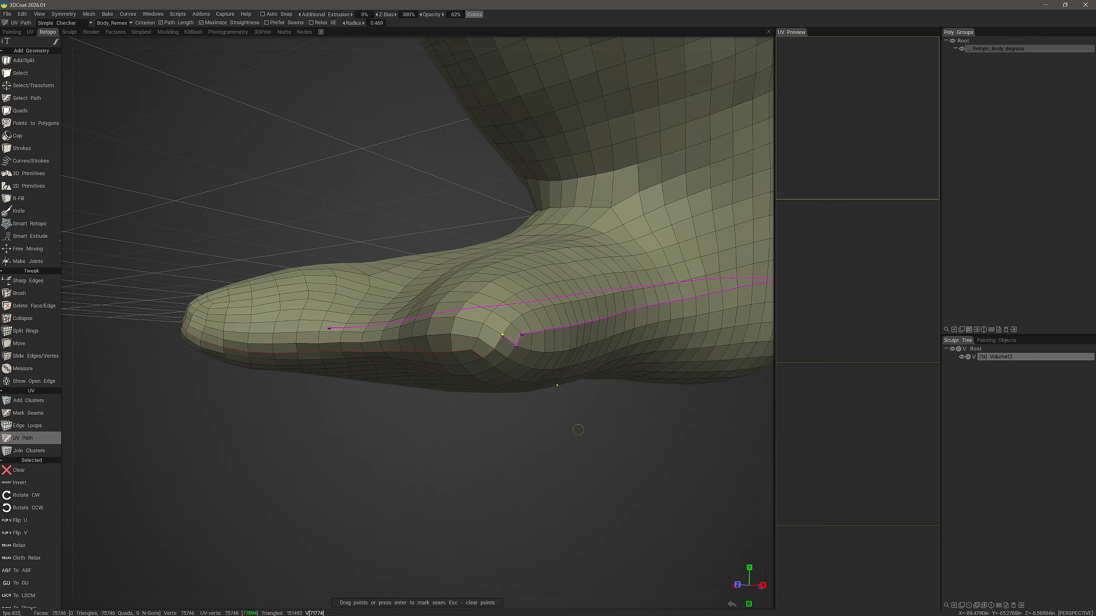
{"action": "key", "text": "Return"}
{"action": "left_click_drag", "start_coordinate": [457, 452], "coordinate": [378, 464], "text": "alt"}
{"action": "left_click_drag", "start_coordinate": [562, 452], "coordinate": [511, 264], "text": "alt"}
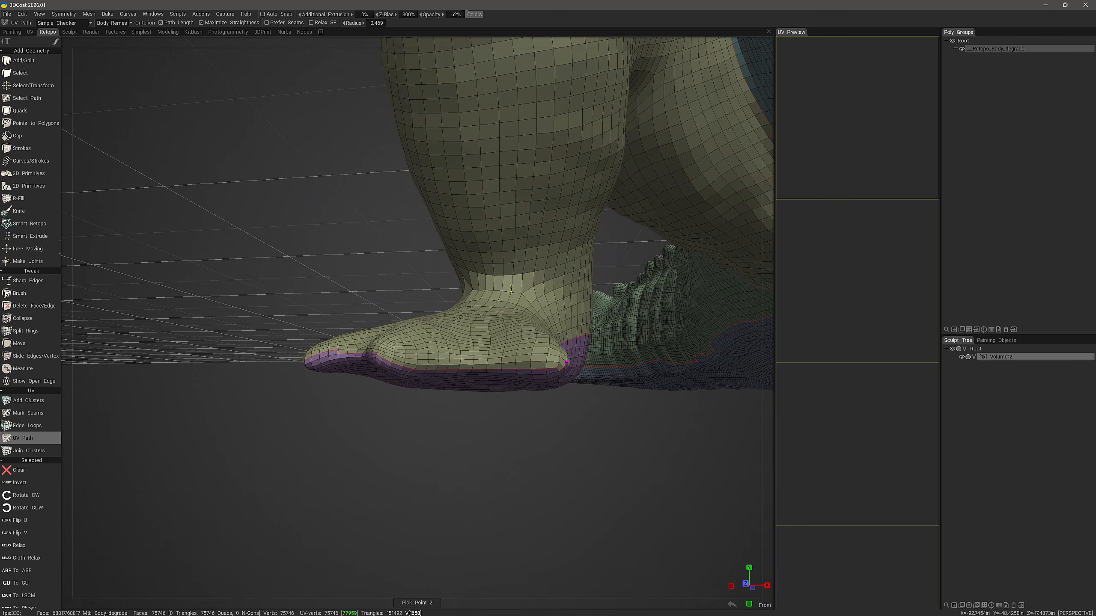
{"action": "left_click_drag", "start_coordinate": [502, 275], "coordinate": [698, 269], "text": "alt"}
{"action": "left_click_drag", "start_coordinate": [539, 249], "coordinate": [354, 250], "text": "alt"}
{"action": "left_click", "coordinate": [35, 425]}
{"action": "mouse_move", "coordinate": [540, 259]}
{"action": "left_mouse_down", "text": "alt"}
{"action": "mouse_move", "coordinate": [672, 259]}
{"action": "mouse_move", "coordinate": [617, 255]}
{"action": "mouse_move", "coordinate": [640, 249]}
{"action": "mouse_move", "coordinate": [528, 271]}
{"action": "left_mouse_up", "text": "alt"}
{"action": "scroll", "coordinate": [629, 259], "scroll_direction": "up", "scroll_amount": 4}
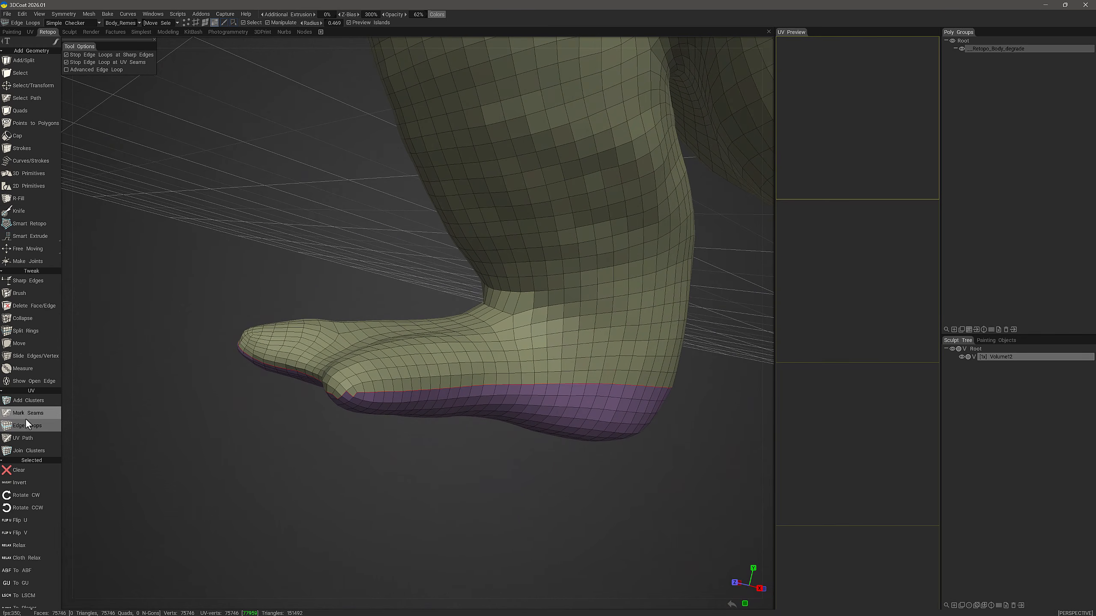
{"action": "left_click", "coordinate": [25, 438]}
{"action": "left_click", "coordinate": [335, 393]}
{"action": "left_click_drag", "start_coordinate": [335, 392], "coordinate": [430, 339], "text": "alt"}
Clear the leftover path point and start a UV path at the front of the rear ankle, running it around the back of the leg
{"action": "key", "text": "Escape"}
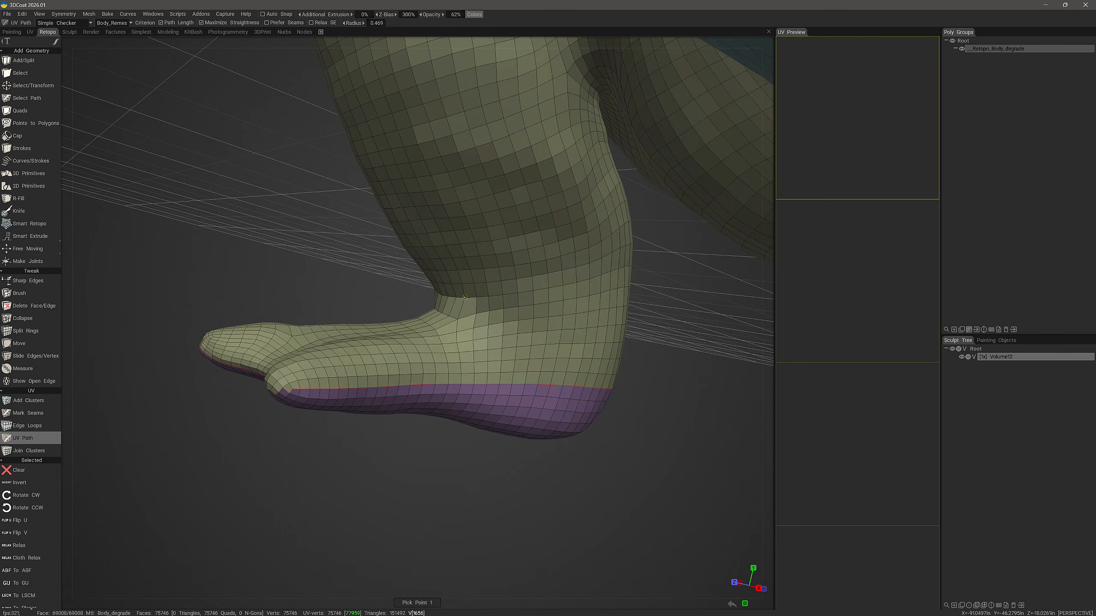
{"action": "left_click", "coordinate": [457, 318]}
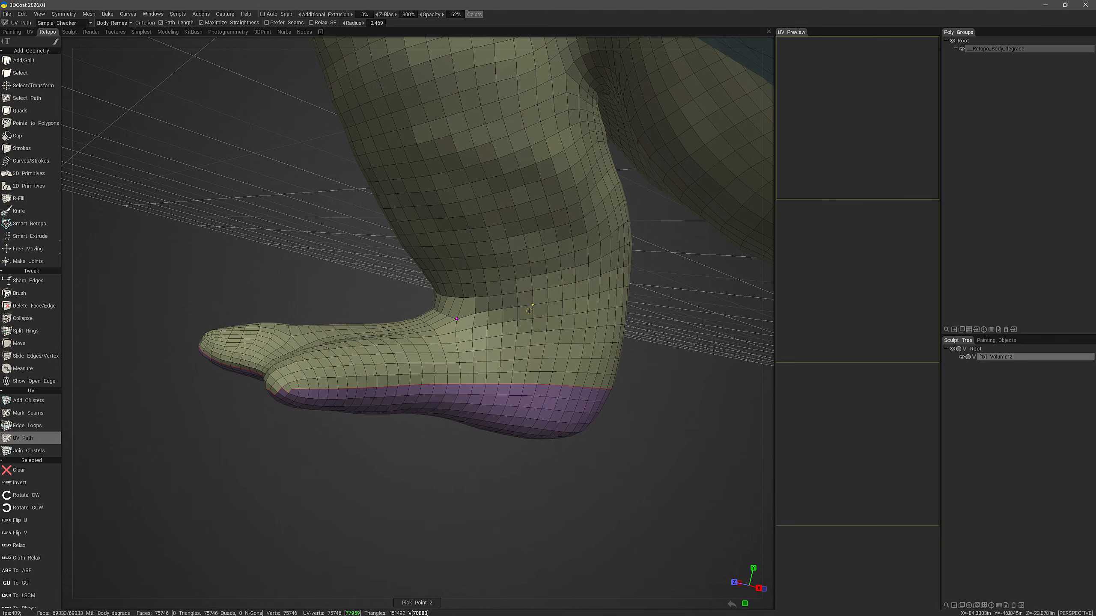
{"action": "mouse_move", "coordinate": [529, 310]}
{"action": "left_mouse_down", "text": "alt"}
{"action": "mouse_move", "coordinate": [502, 311]}
{"action": "mouse_move", "coordinate": [533, 260]}
{"action": "mouse_move", "coordinate": [464, 204]}
{"action": "mouse_move", "coordinate": [508, 190]}
{"action": "mouse_move", "coordinate": [545, 207]}
{"action": "mouse_move", "coordinate": [538, 228]}
{"action": "mouse_move", "coordinate": [364, 197]}
{"action": "mouse_move", "coordinate": [428, 205]}
{"action": "left_mouse_up", "text": "alt"}
{"action": "left_click", "coordinate": [548, 303]}
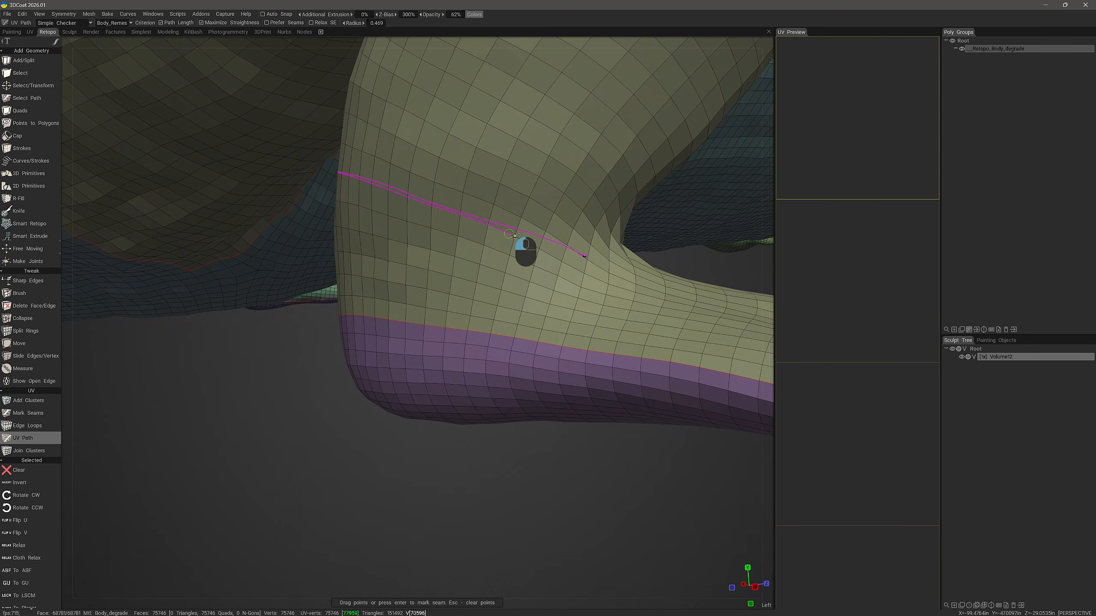
{"action": "left_click_drag", "start_coordinate": [514, 236], "coordinate": [479, 266], "text": "alt"}
Add and reposition points to close the path around the front of the ankle, and mark the loop as a UV seam
{"action": "left_click", "coordinate": [406, 263]}
{"action": "left_click", "coordinate": [479, 266]}
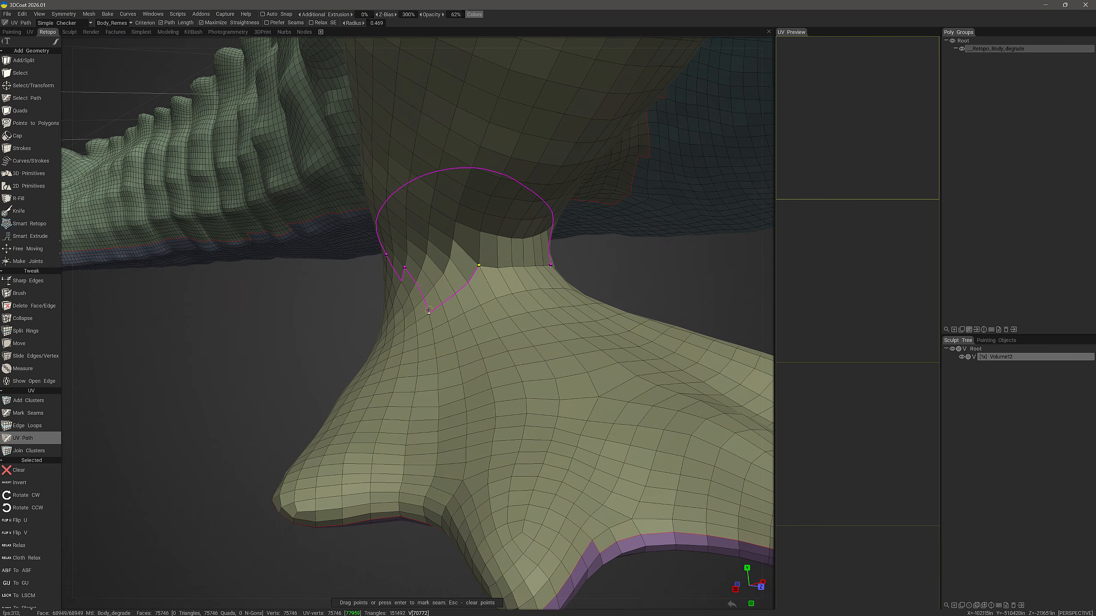
{"action": "left_click_drag", "start_coordinate": [428, 311], "coordinate": [328, 276]}
{"action": "key", "text": "Return"}
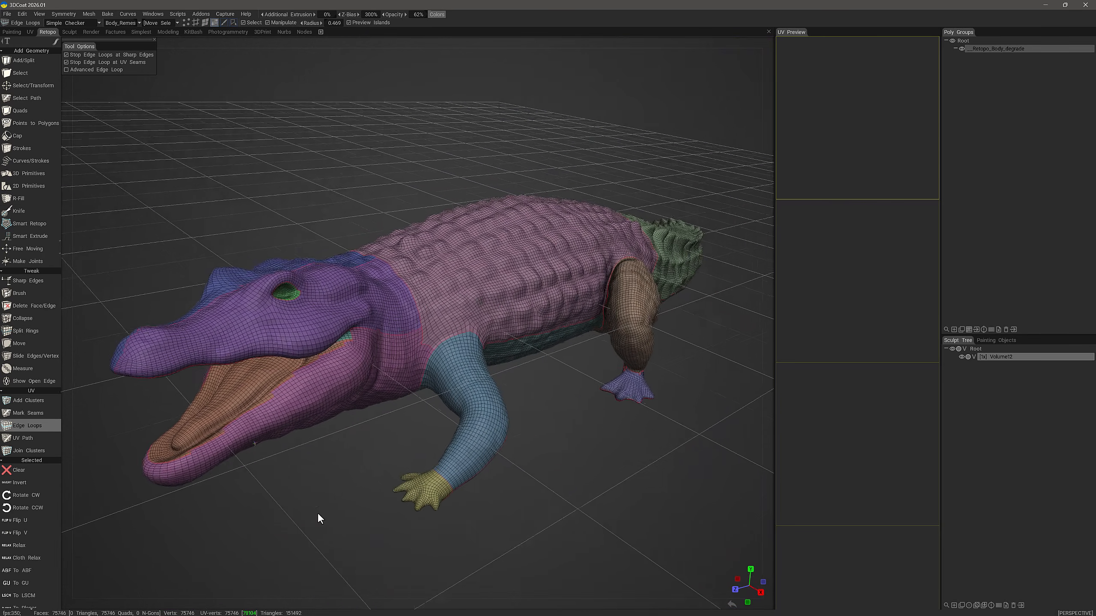
{"action": "left_click_drag", "start_coordinate": [319, 514], "coordinate": [335, 511], "text": "alt"}
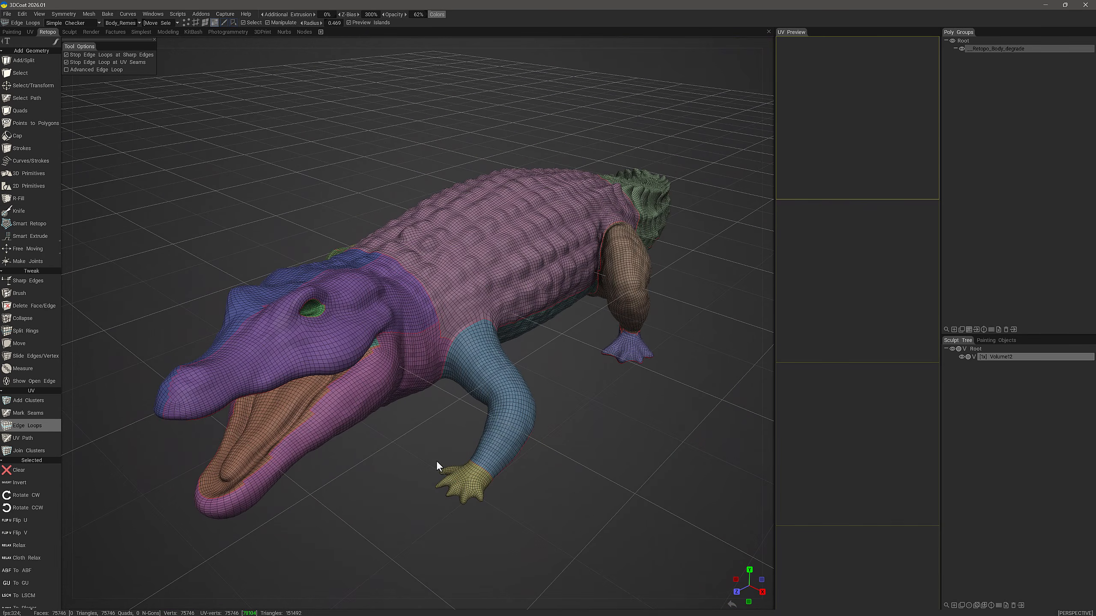